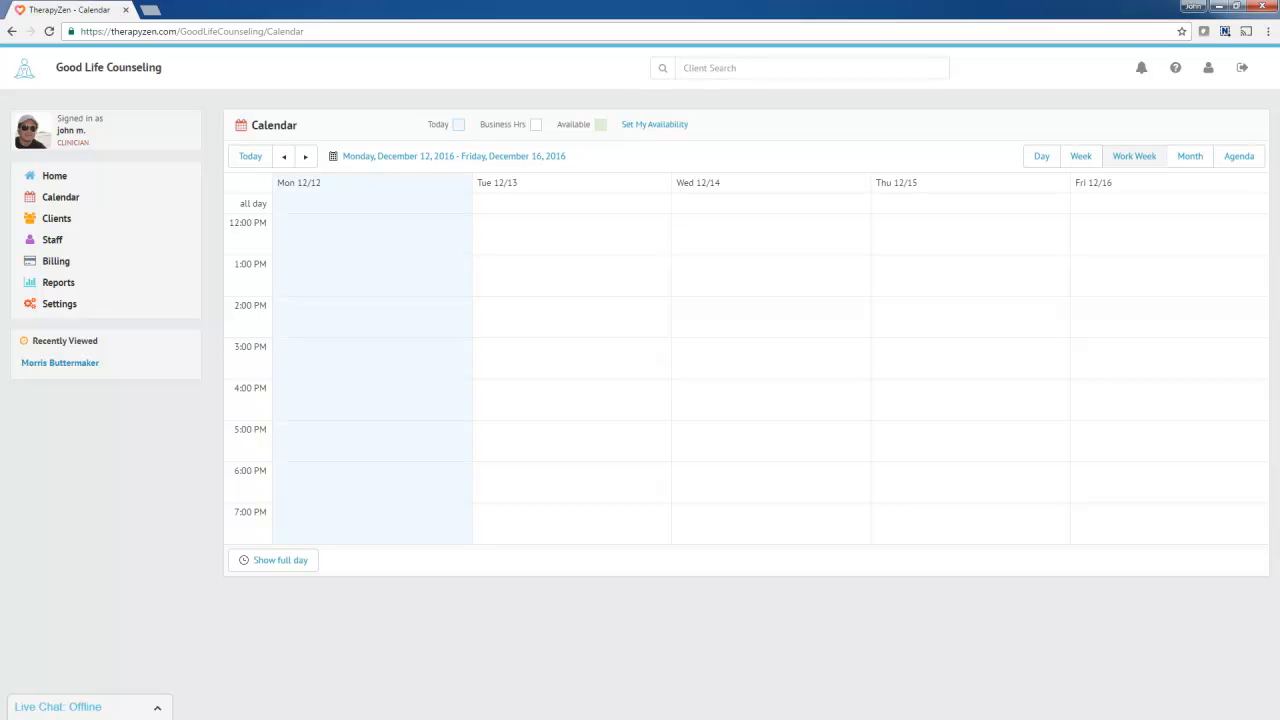
# - Add an East Orlando office location with its address and phone in the practice's scheduling settings and save it
pyautogui.click(57, 307)
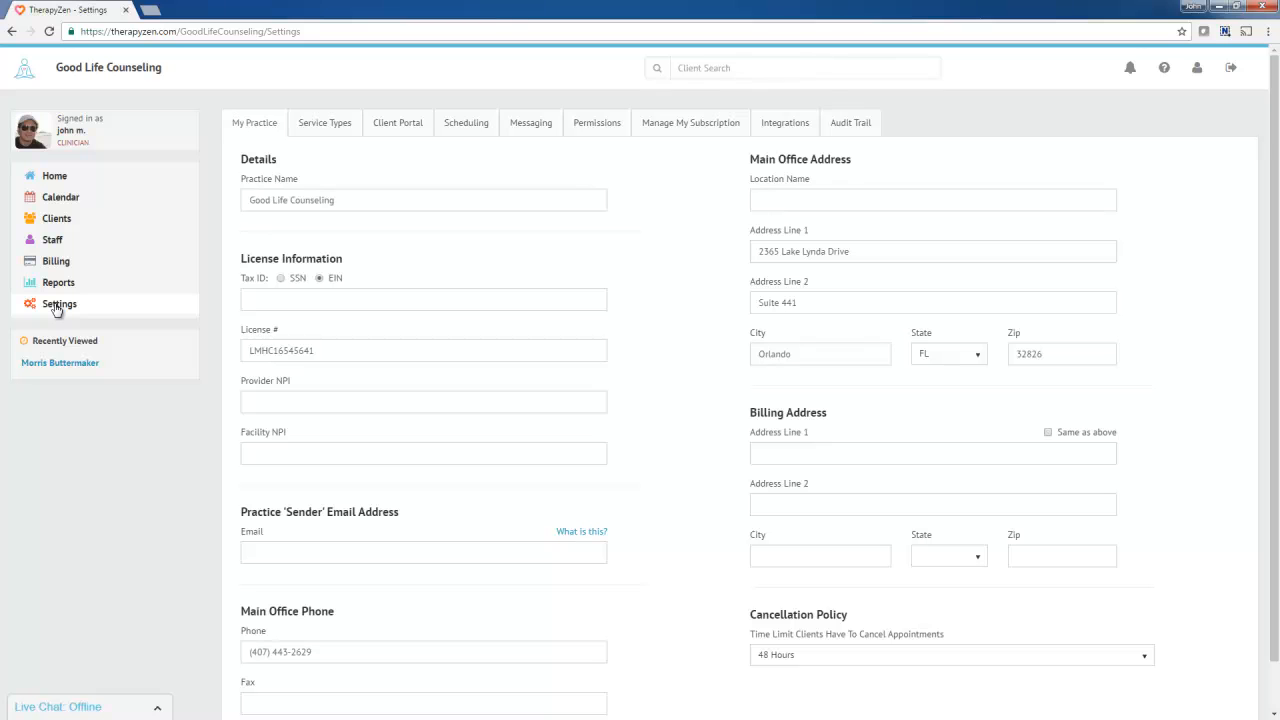
pyautogui.click(478, 123)
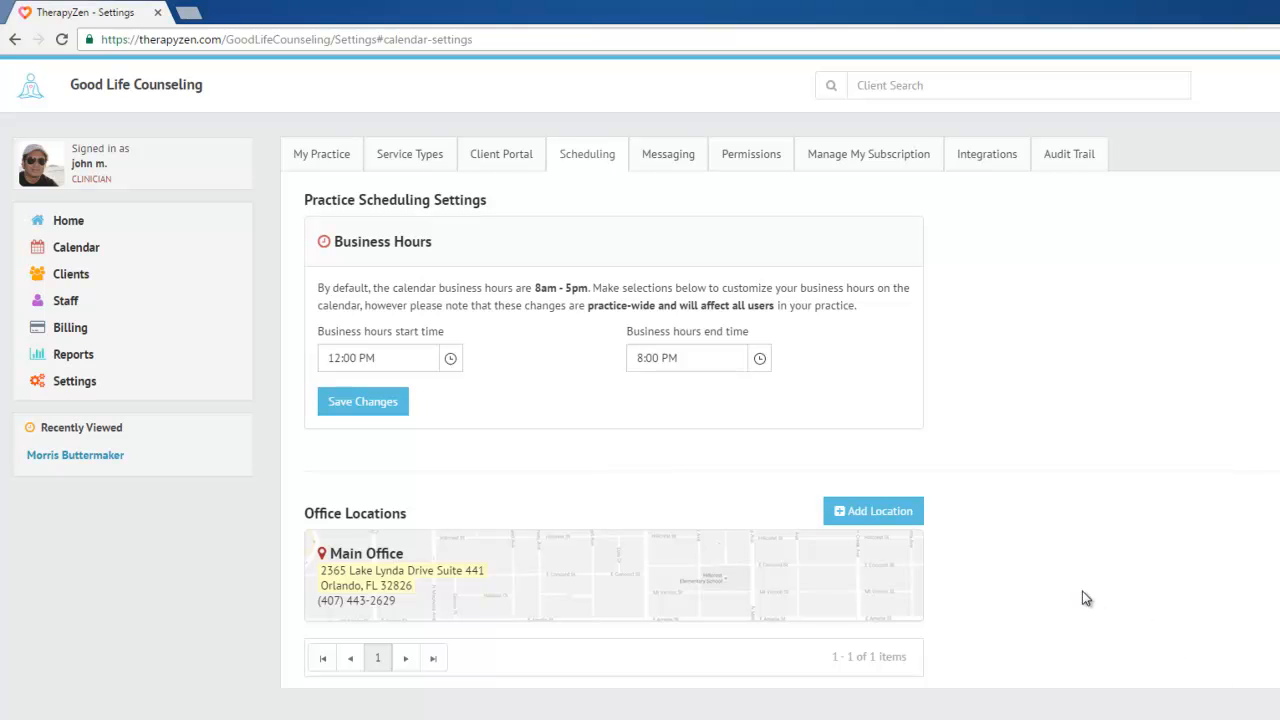
pyautogui.click(853, 509)
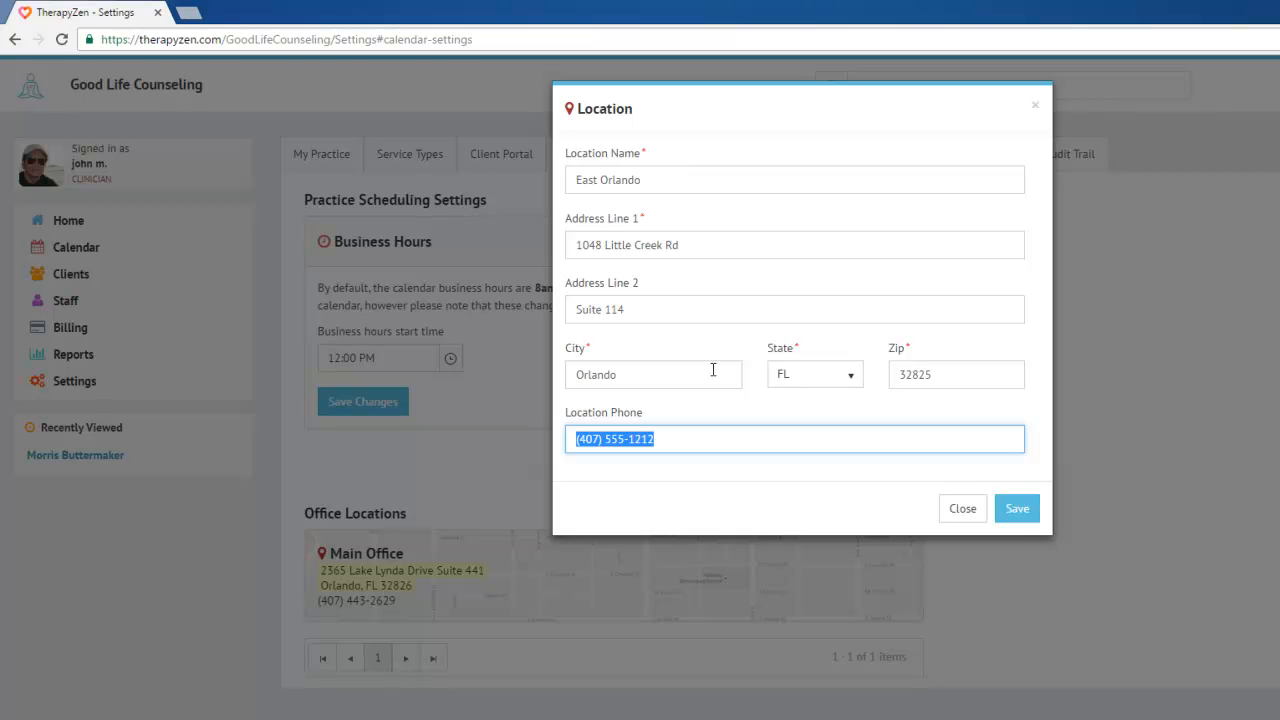
pyautogui.click(1010, 518)
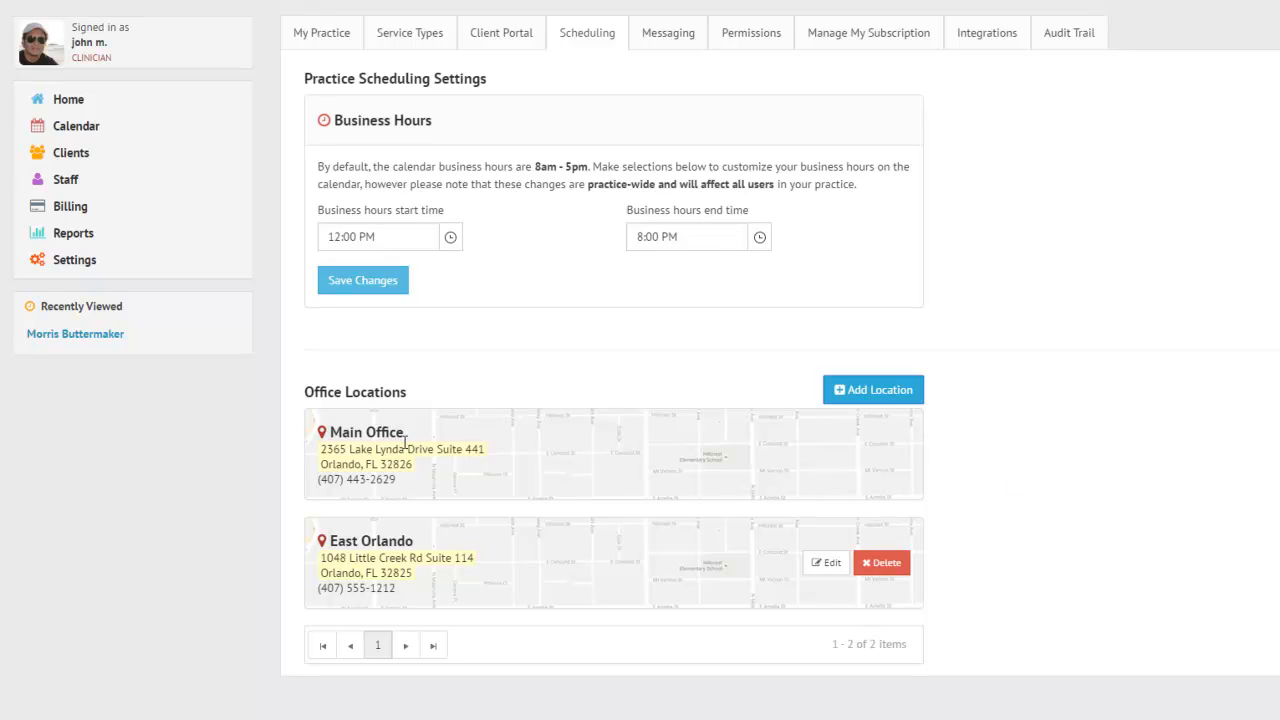
# - In the practice details, set the billing address same as the main office, name that location Downtown Orlando, and save
pyautogui.click(322, 40)
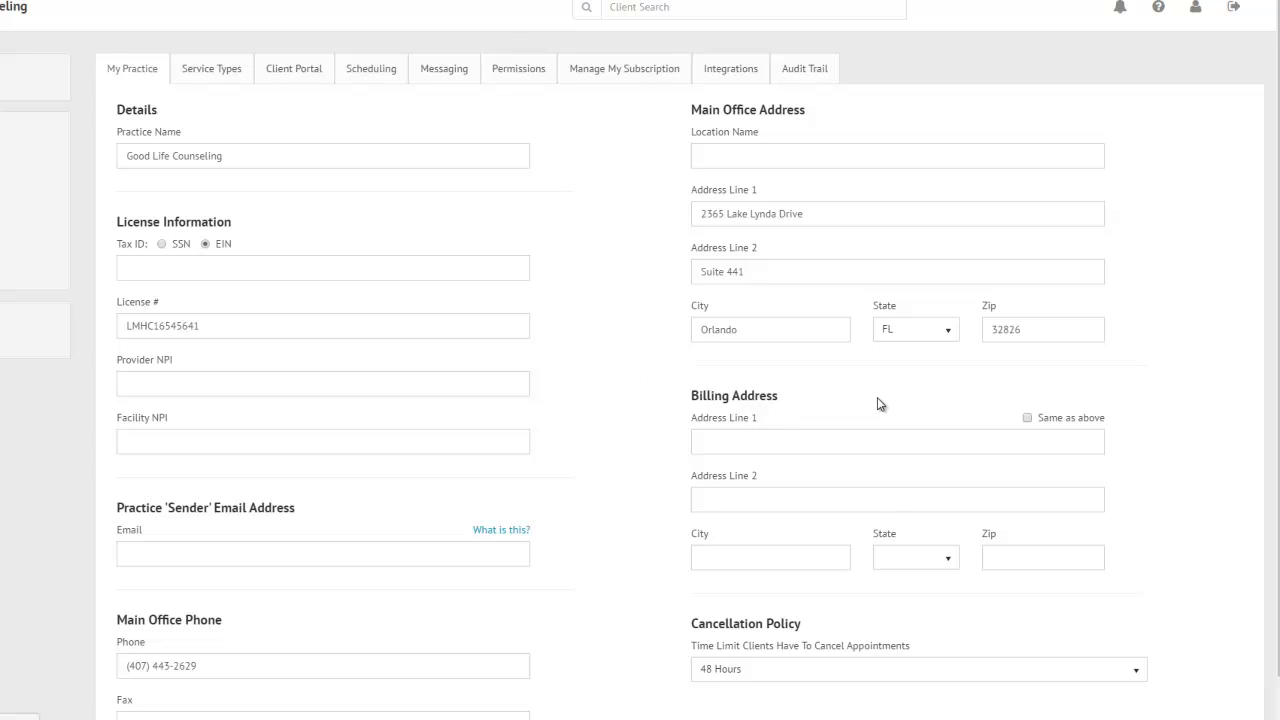
pyautogui.click(1043, 420)
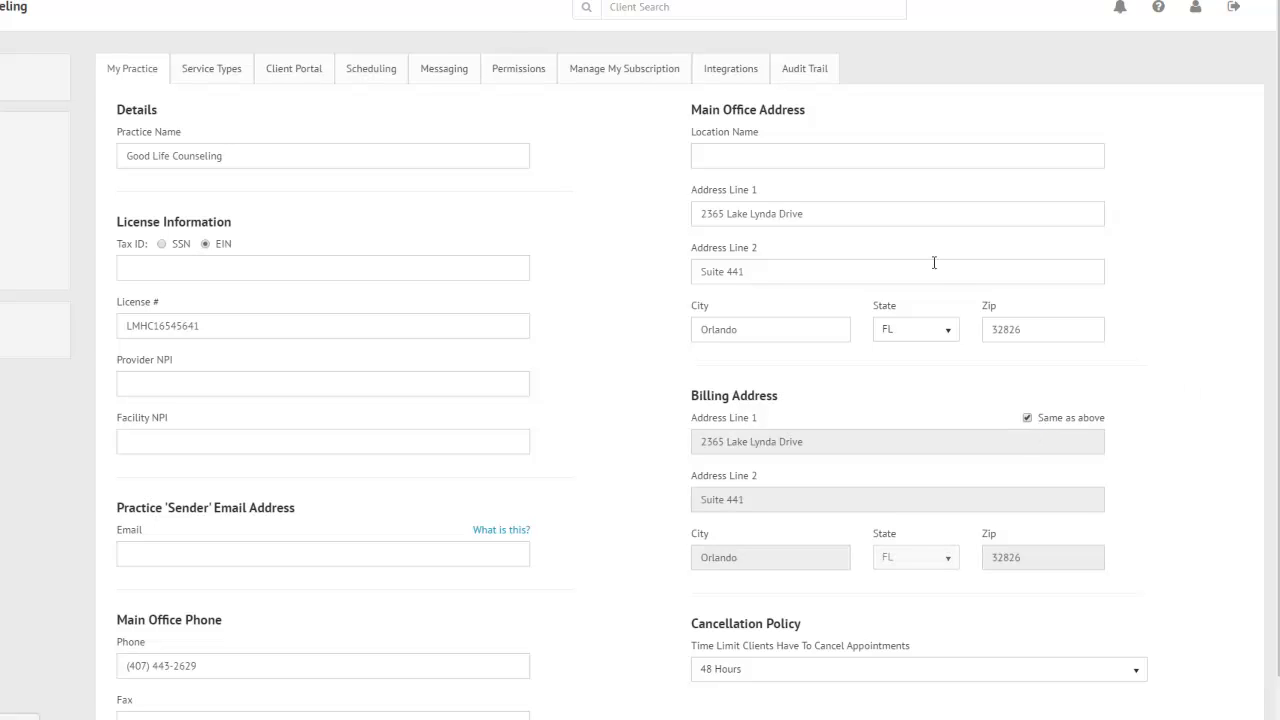
pyautogui.click(841, 159)
pyautogui.write('Downtown Orlando')
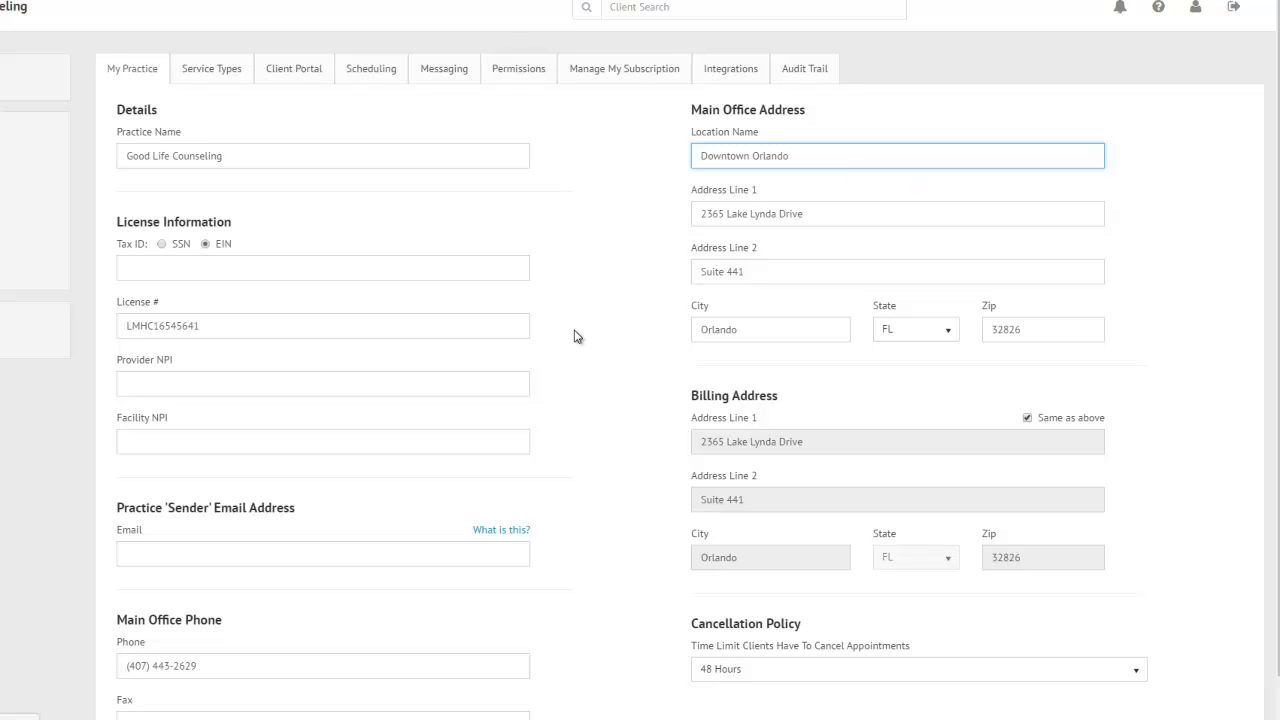
pyautogui.scroll(-1, 578, 341)
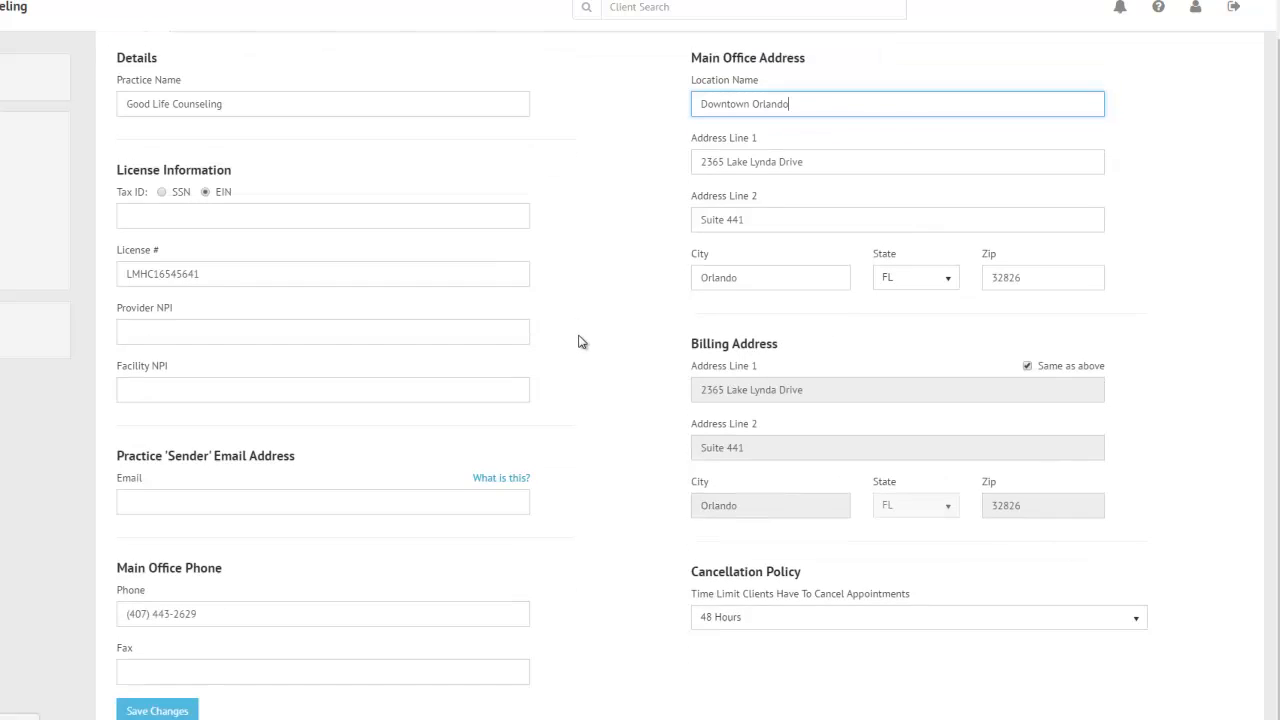
pyautogui.click(166, 709)
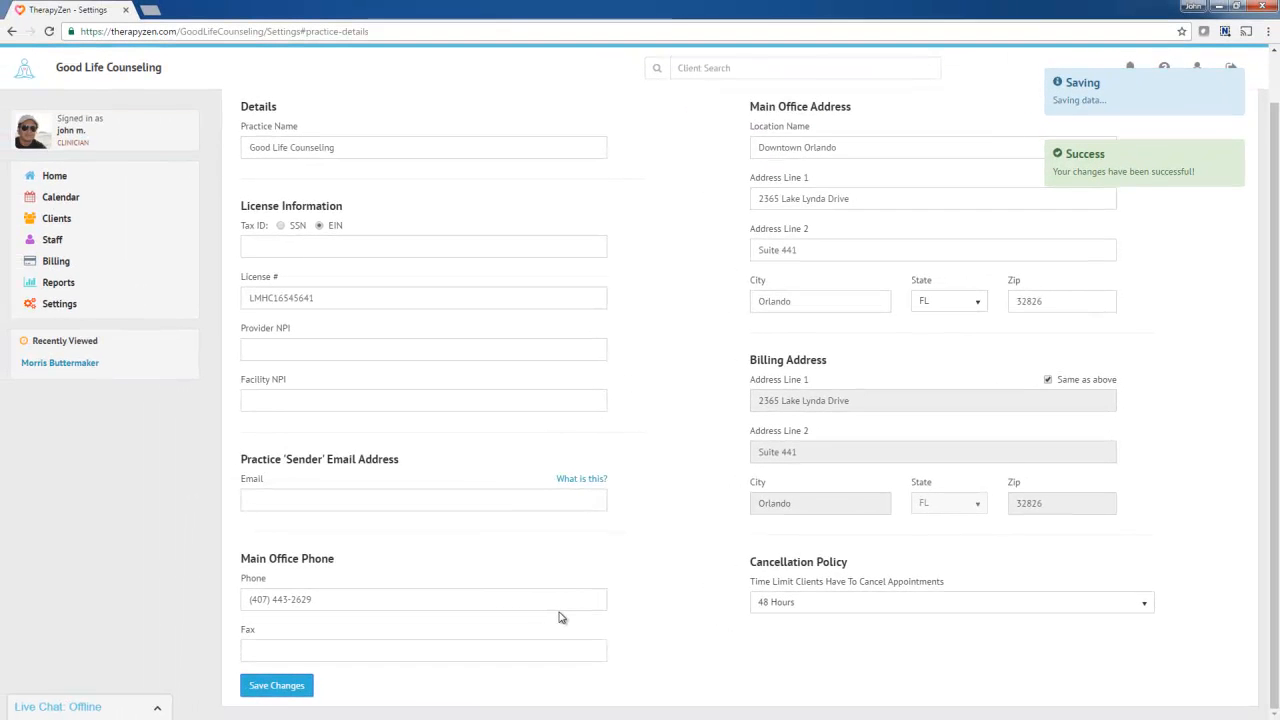
# - Create an availability block on Tuesday 12/13 from 2:00 PM to 7:00 PM in the clinician's profile, repeating weekly
pyautogui.scroll(1, 560, 616)
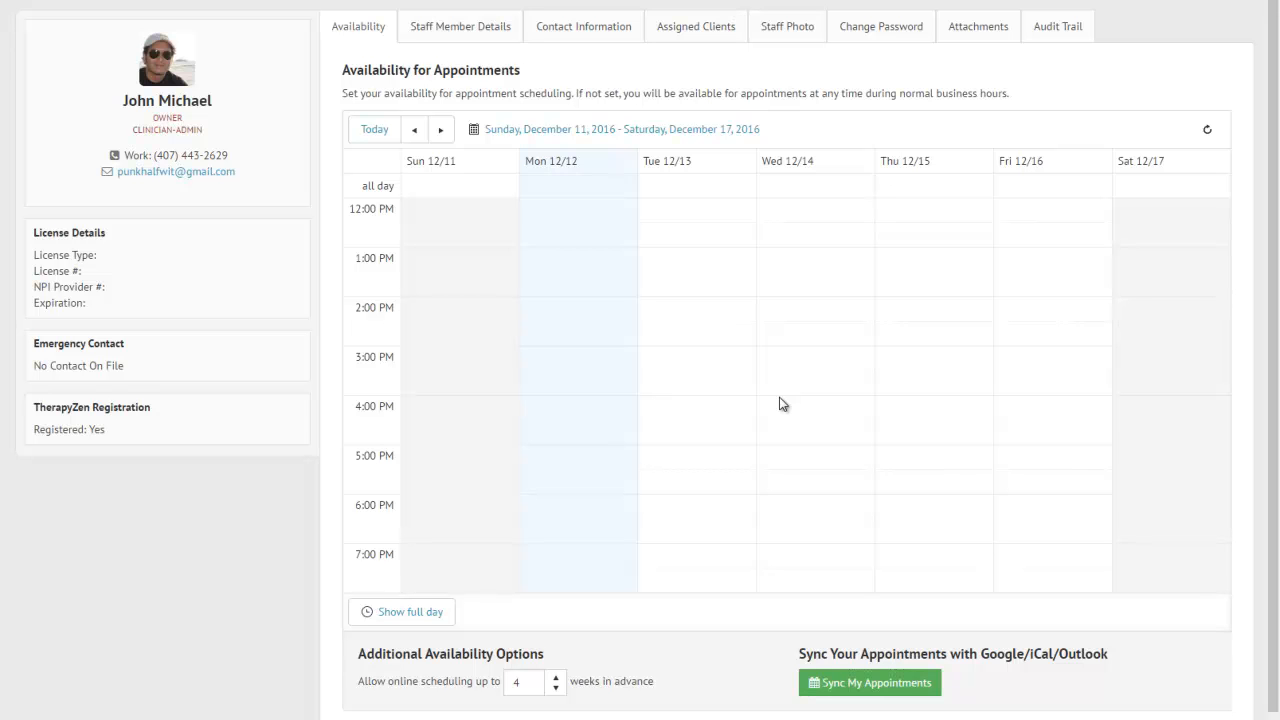
pyautogui.click(694, 263)
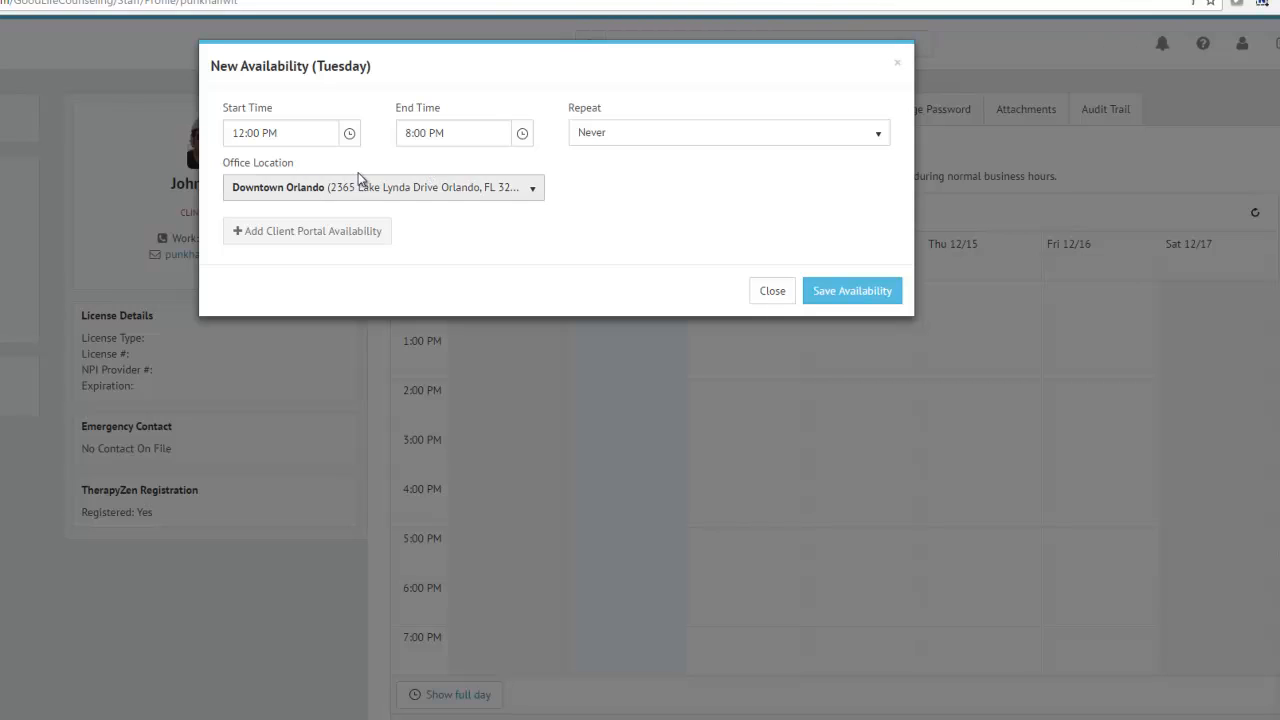
pyautogui.click(349, 134)
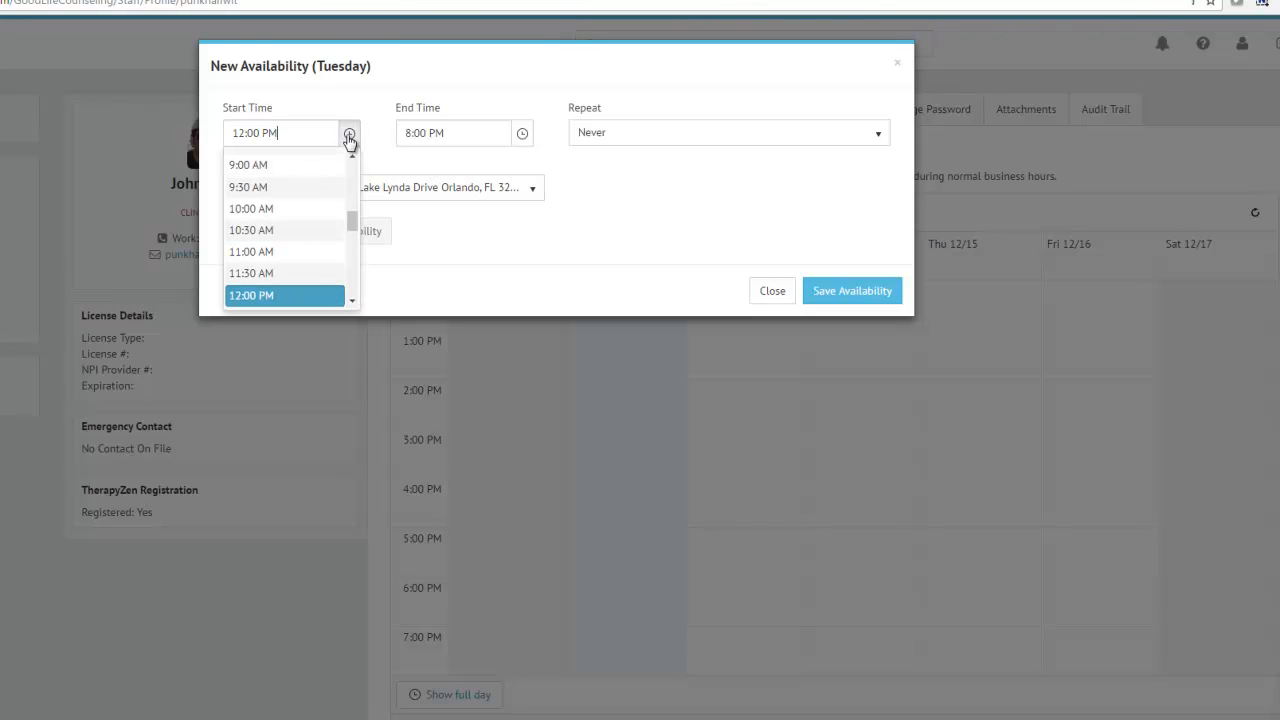
pyautogui.moveTo(353, 216); pyautogui.dragTo(354, 246)
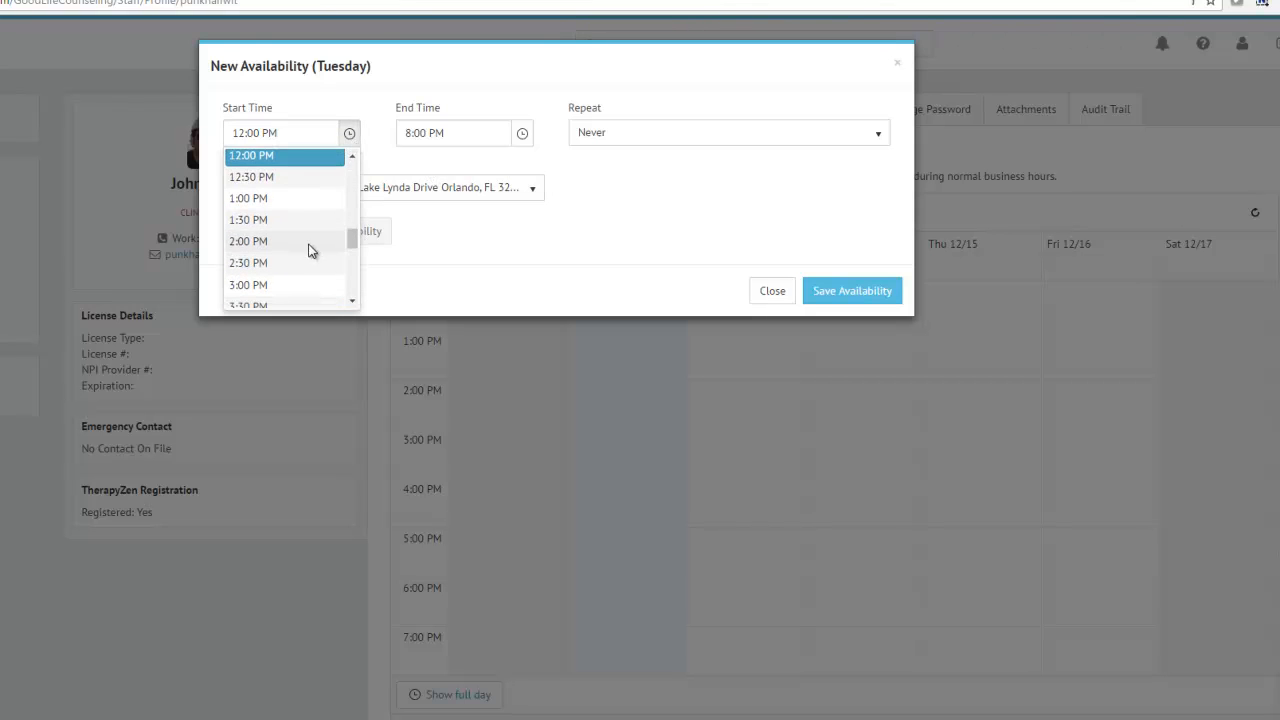
pyautogui.click(310, 250)
pyautogui.click(522, 134)
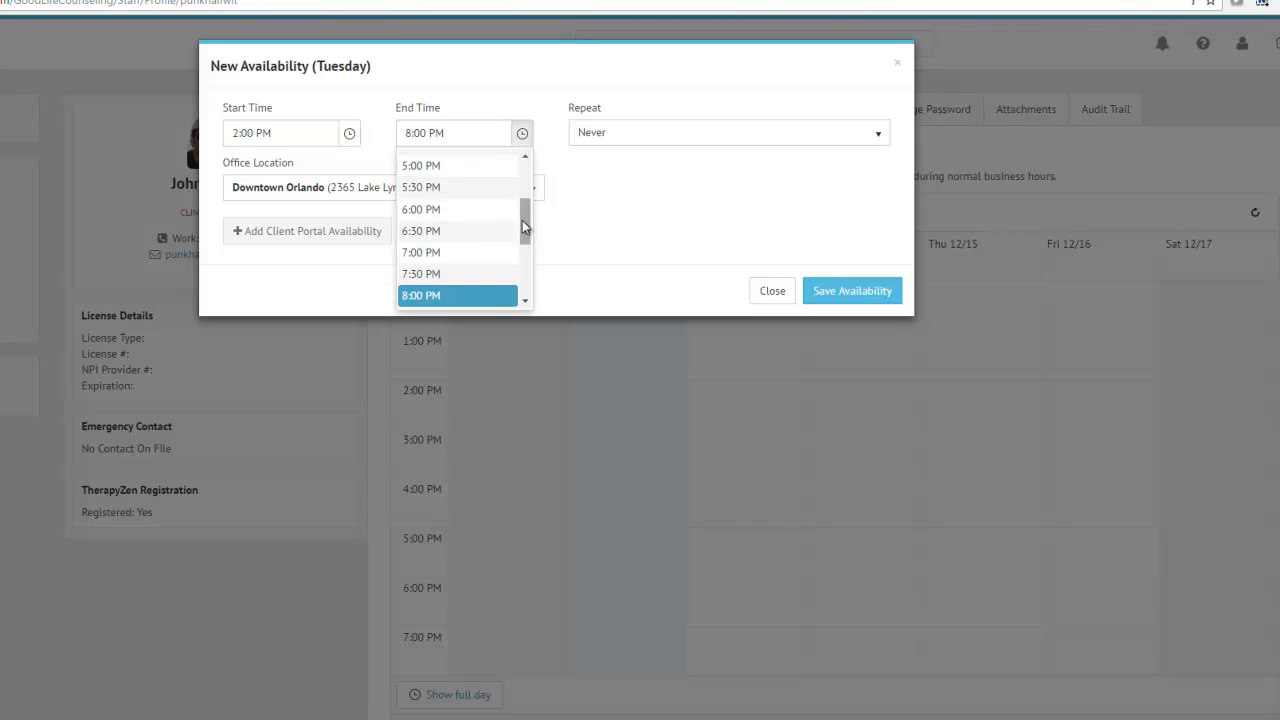
pyautogui.moveTo(522, 220); pyautogui.dragTo(524, 229)
pyautogui.click(474, 229)
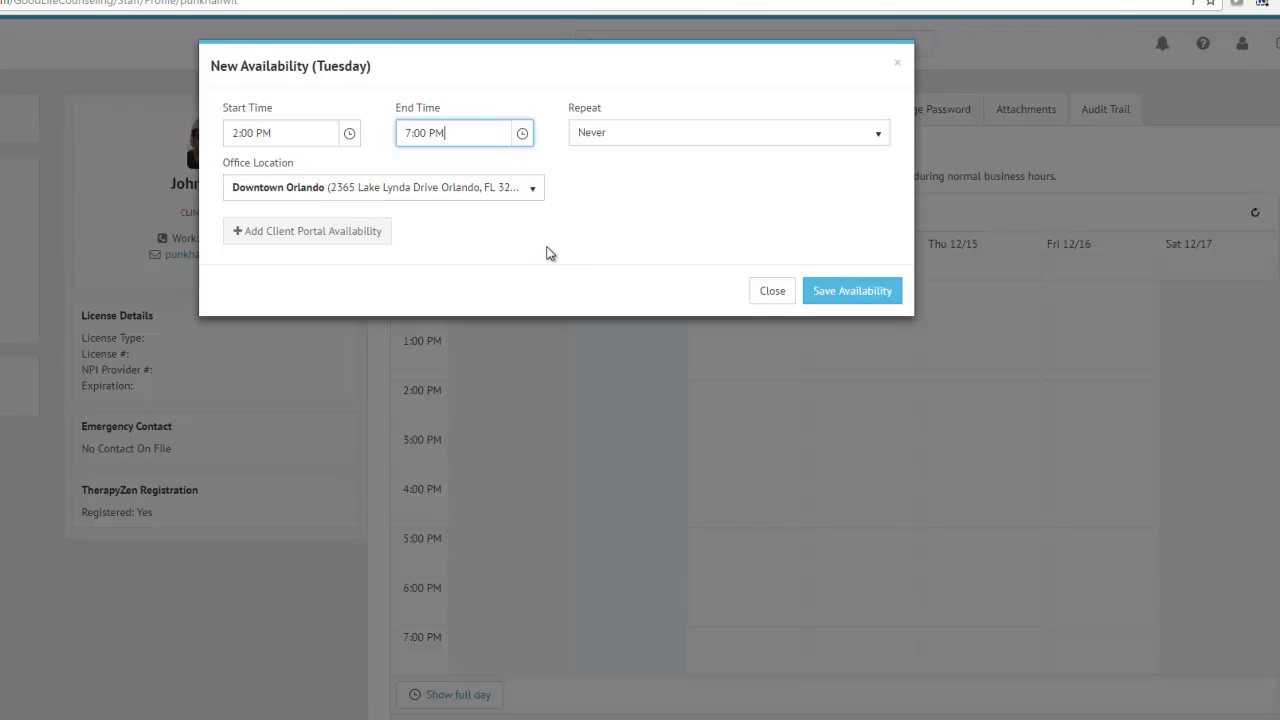
pyautogui.click(641, 138)
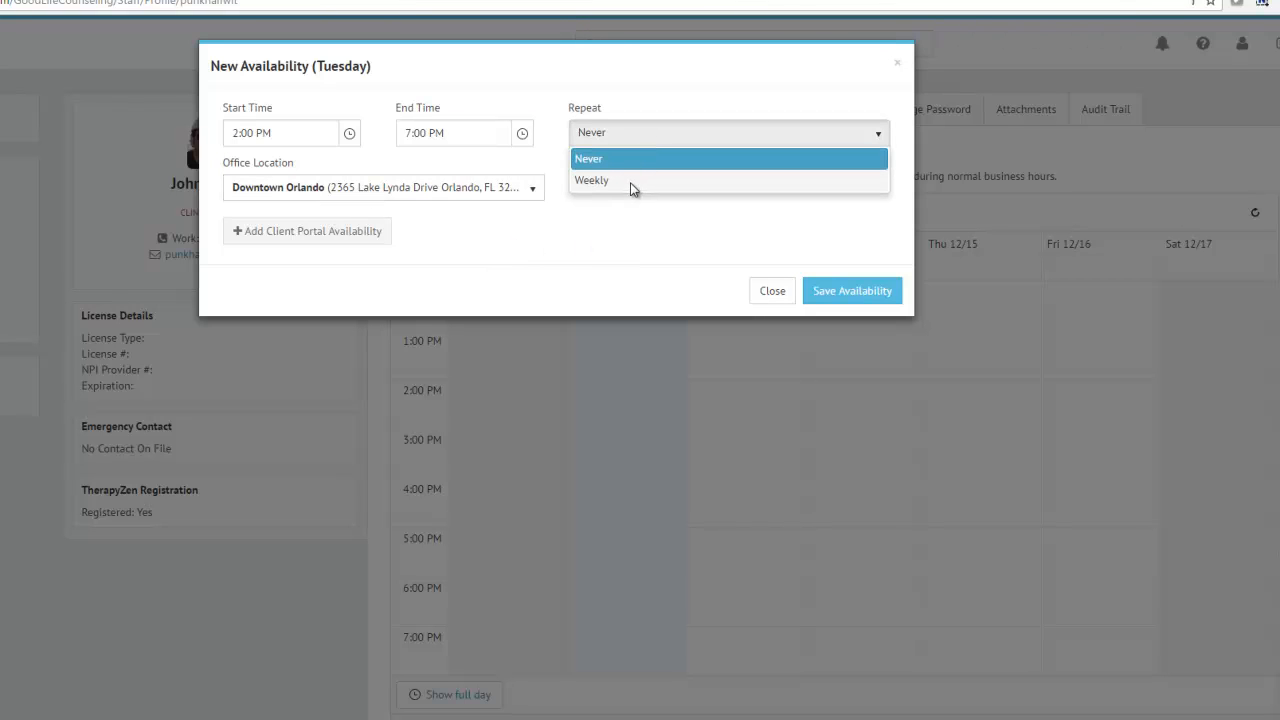
pyautogui.click(630, 182)
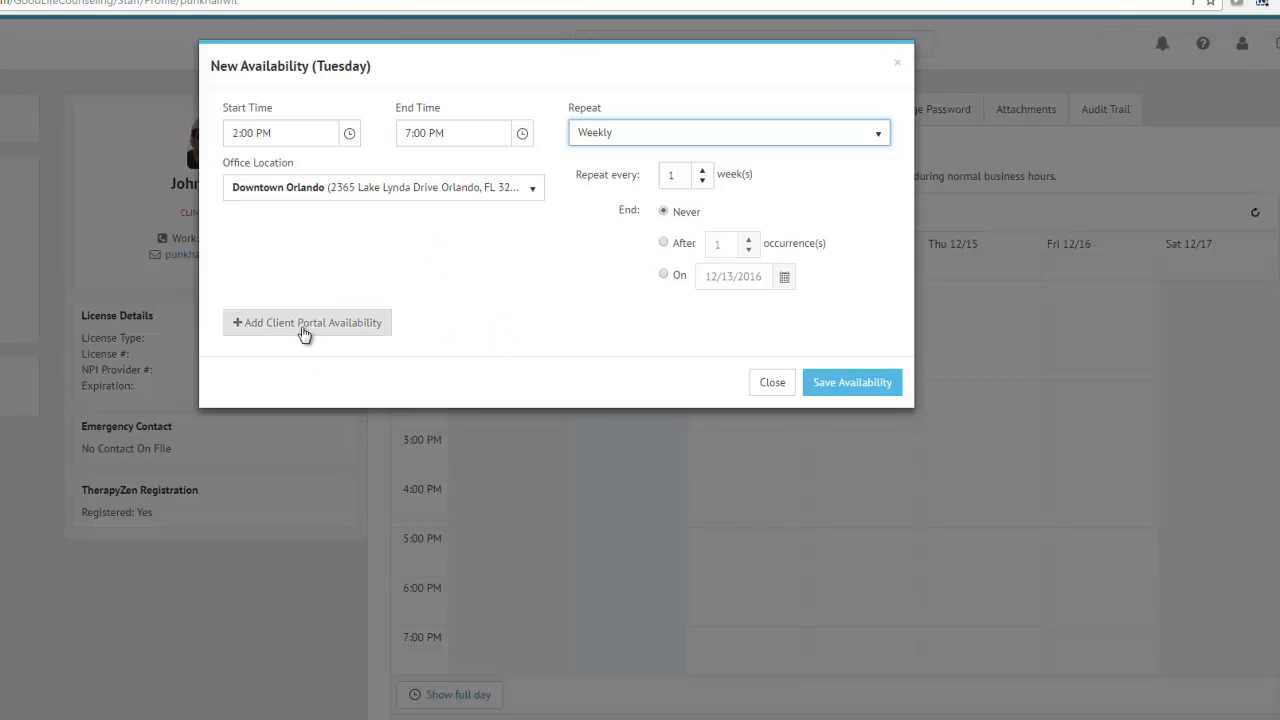
# - Add client portal availability open to All Clients to the Tuesday block and save it
pyautogui.click(354, 329)
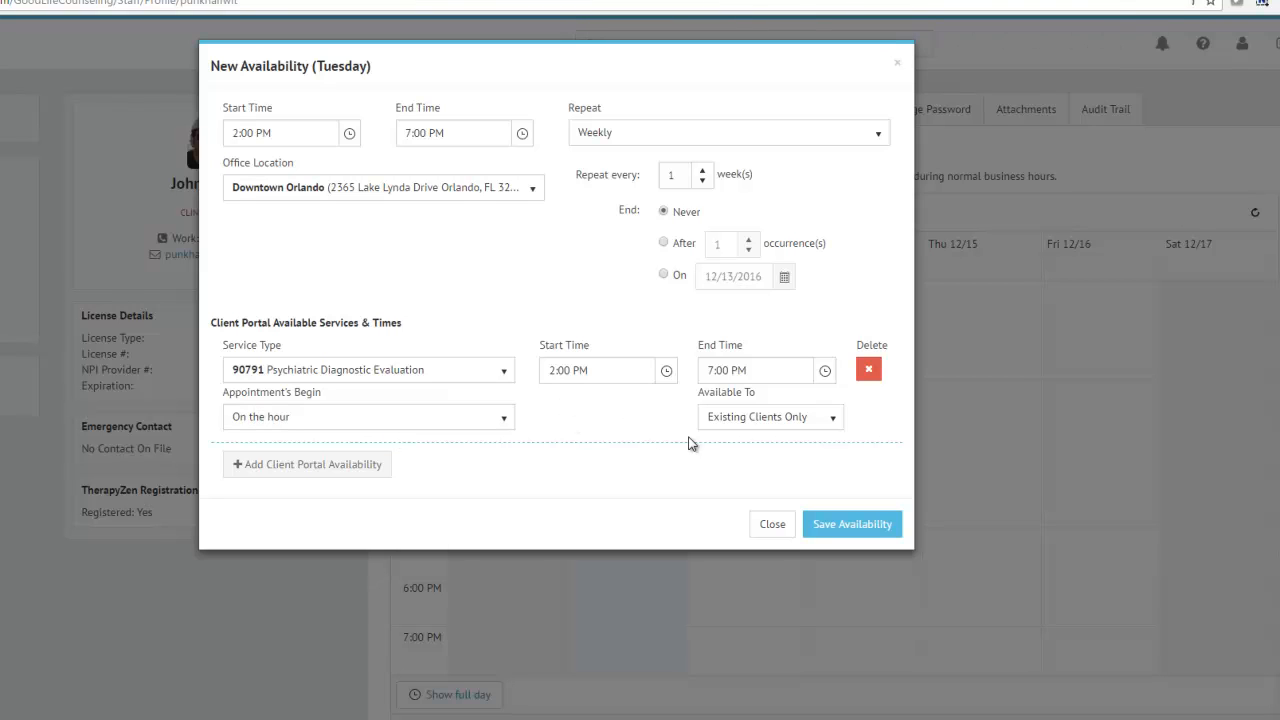
pyautogui.click(762, 425)
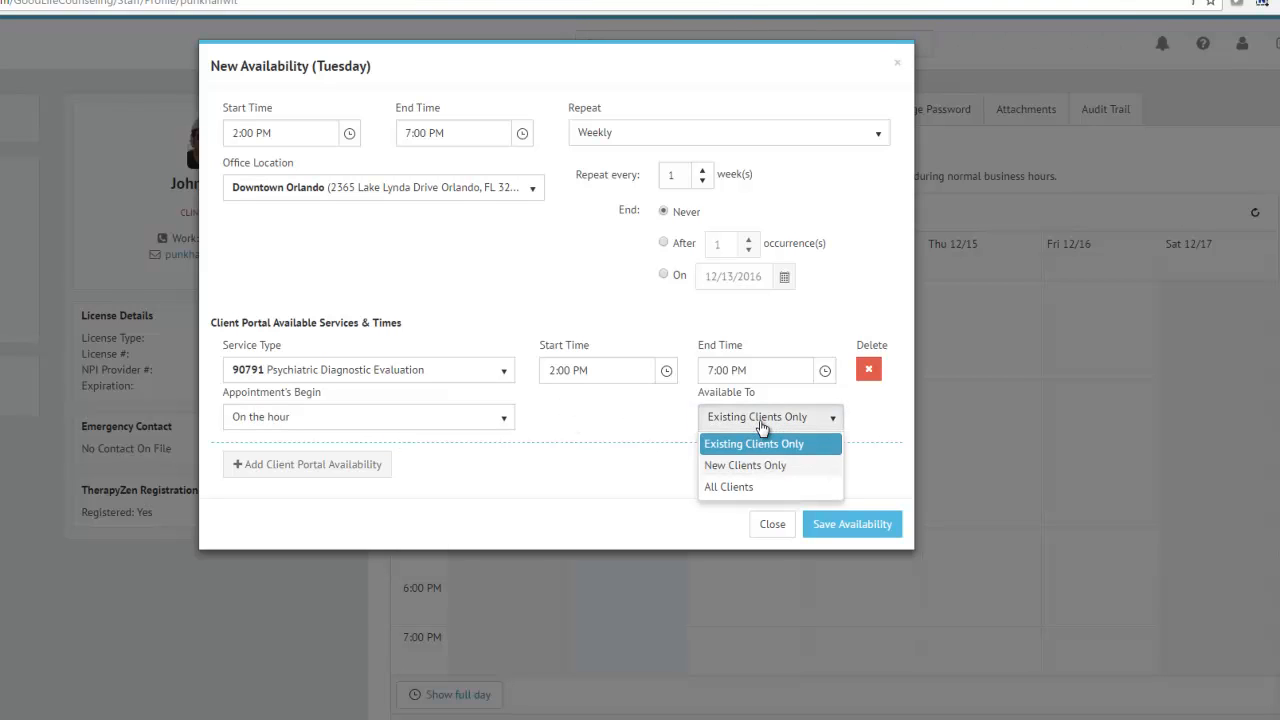
pyautogui.click(738, 487)
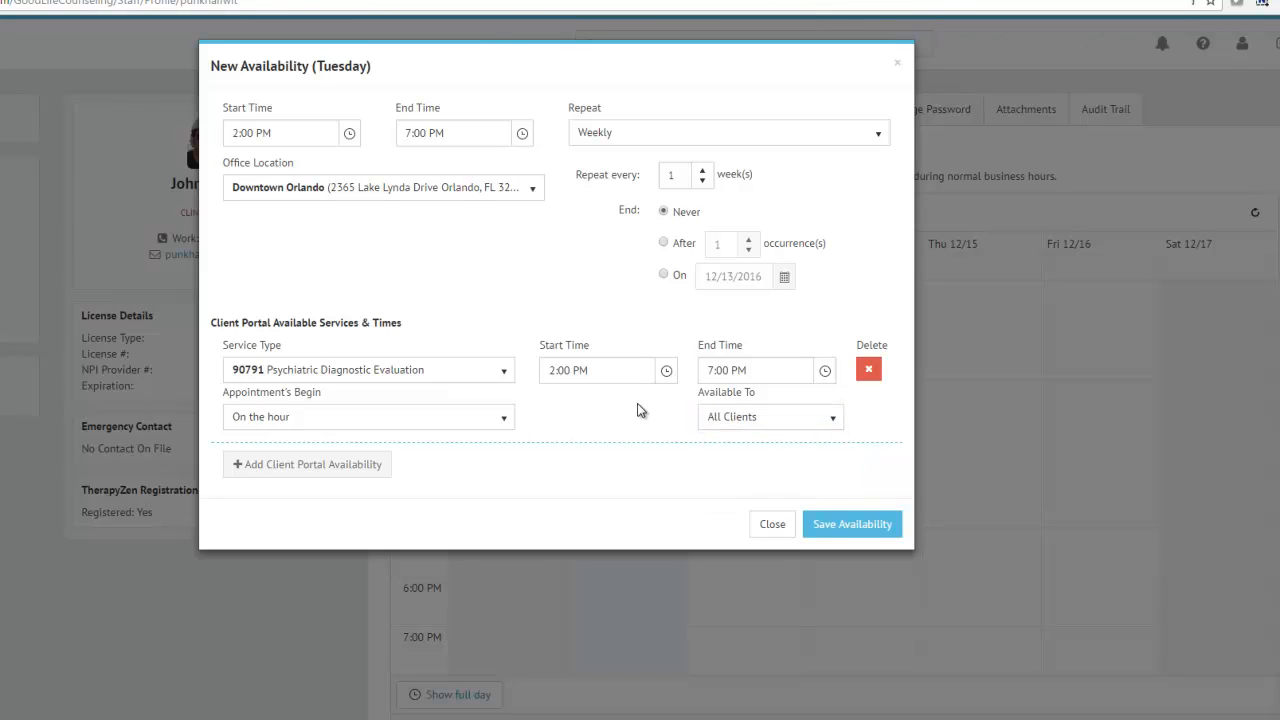
pyautogui.click(848, 524)
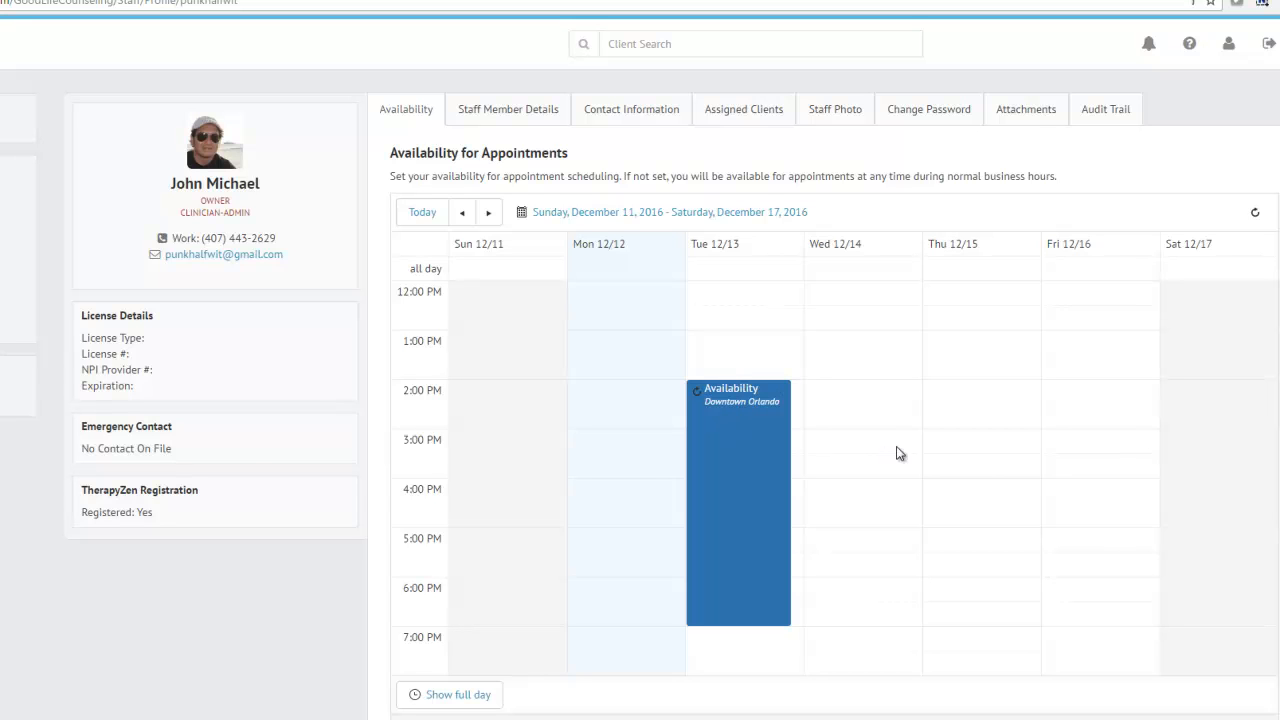
# - Create a weekly repeating availability block on Thursday 12/15 at the East Orlando office
pyautogui.click(964, 336)
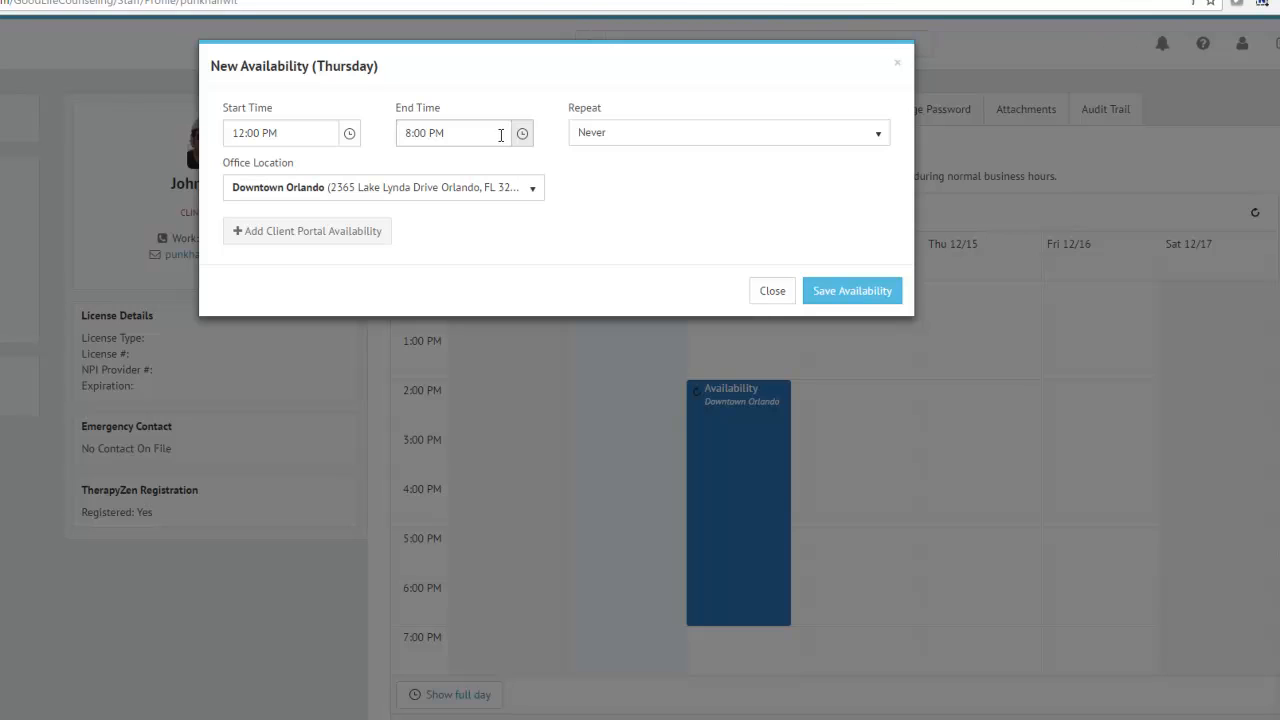
pyautogui.click(722, 142)
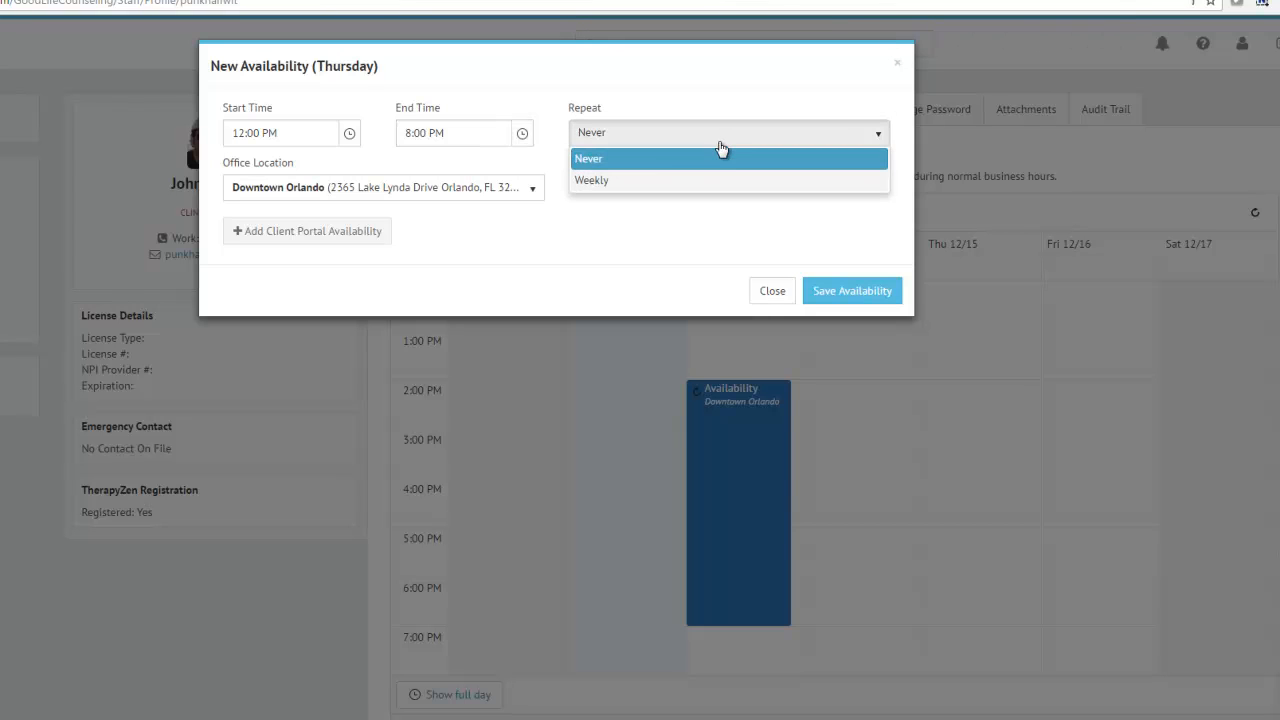
pyautogui.click(667, 180)
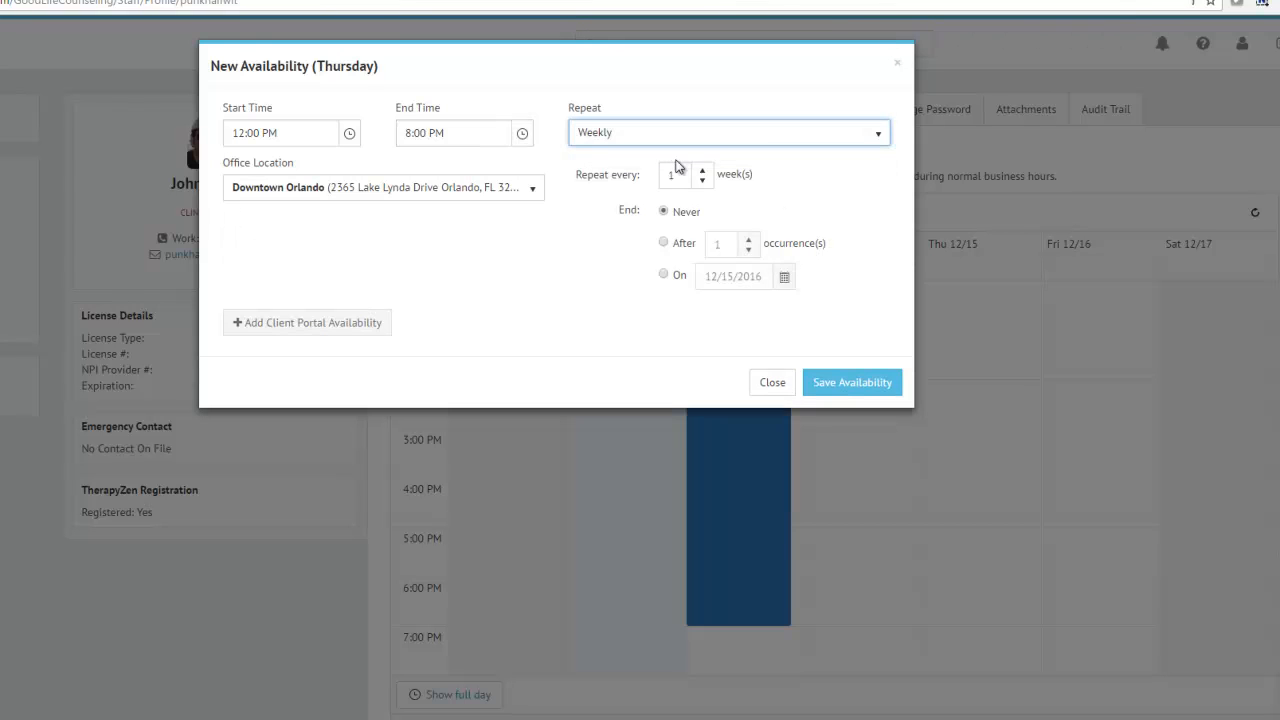
pyautogui.click(555, 188)
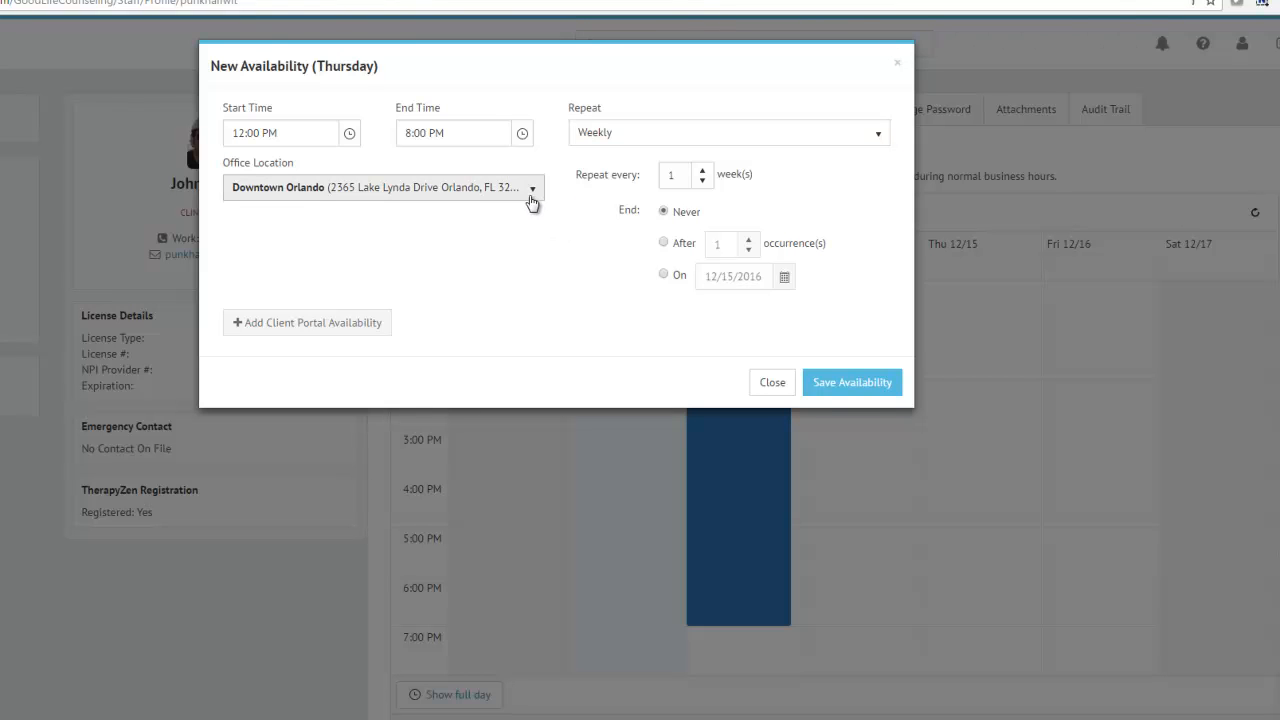
pyautogui.click(534, 194)
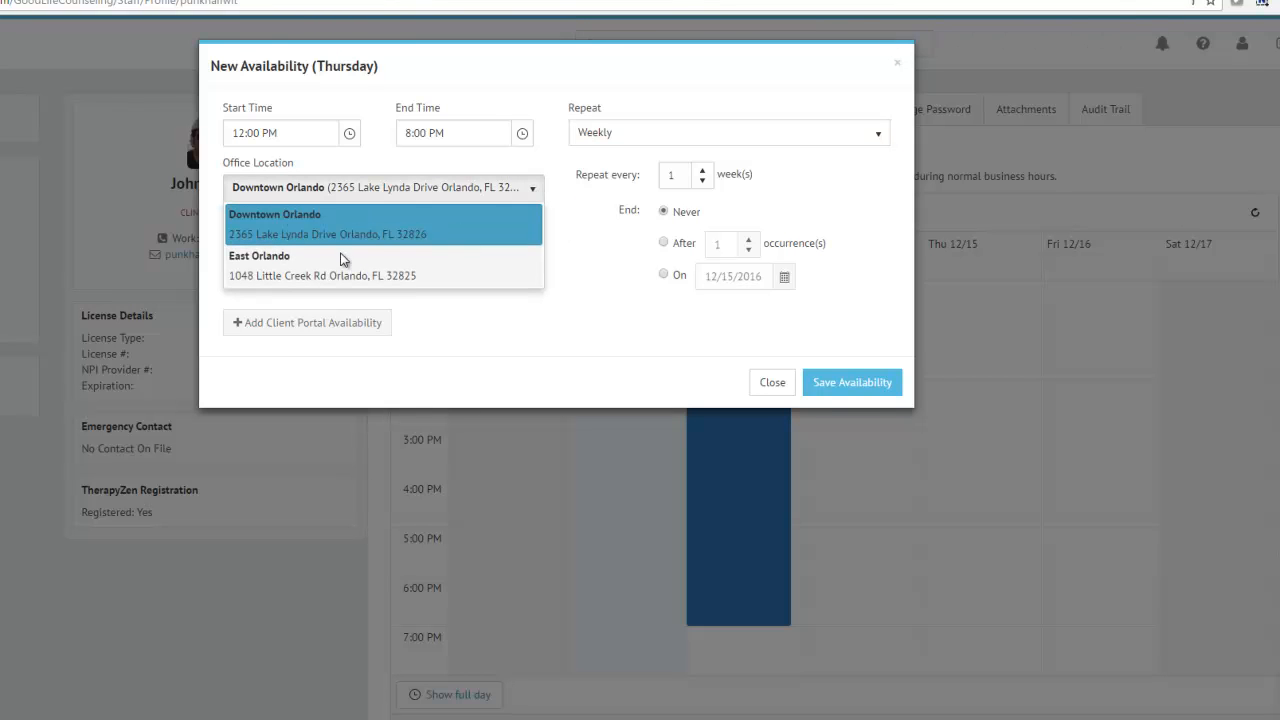
pyautogui.click(338, 264)
pyautogui.click(539, 234)
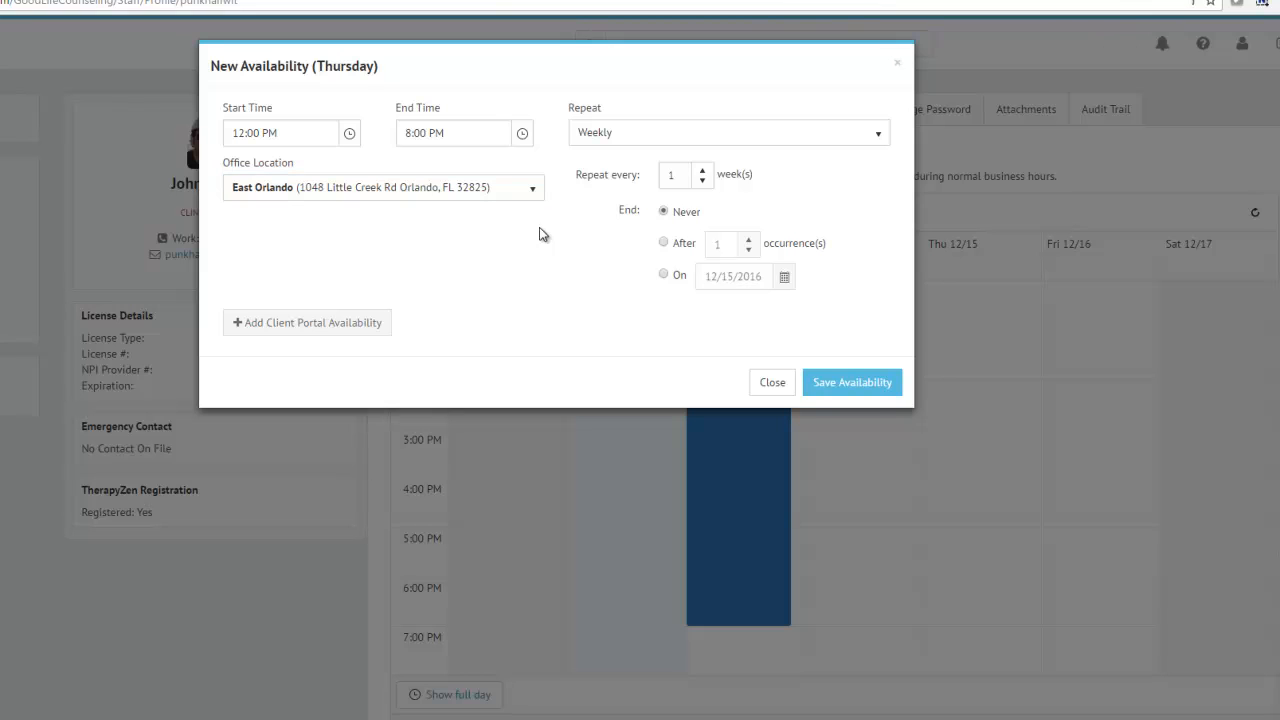
# - Add client portal availability open to All Clients to the Thursday block and save it
pyautogui.click(312, 324)
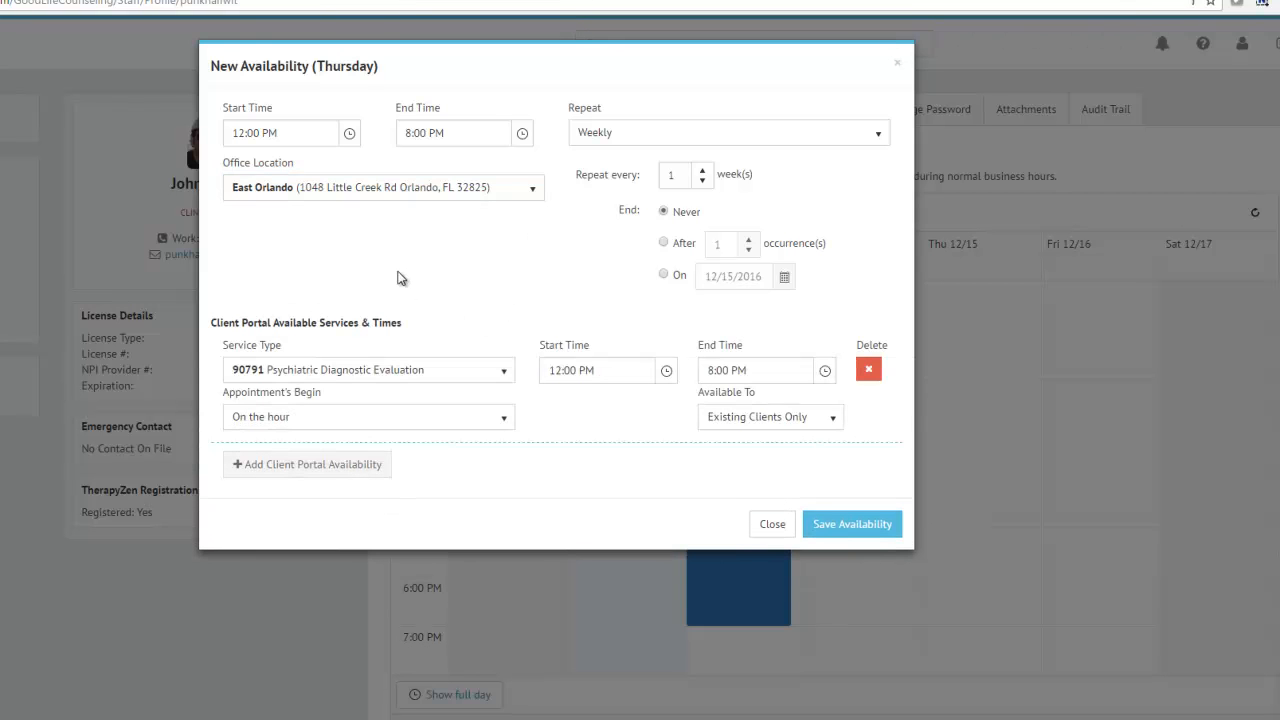
pyautogui.click(500, 421)
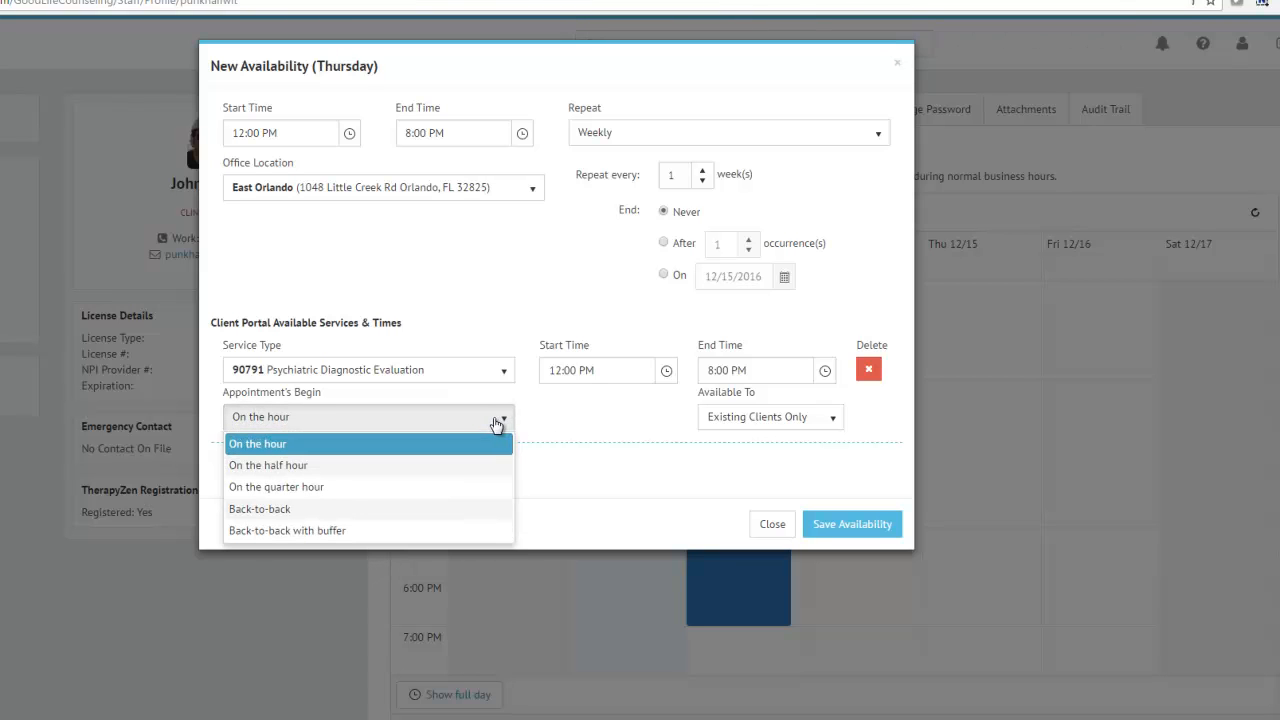
pyautogui.click(558, 412)
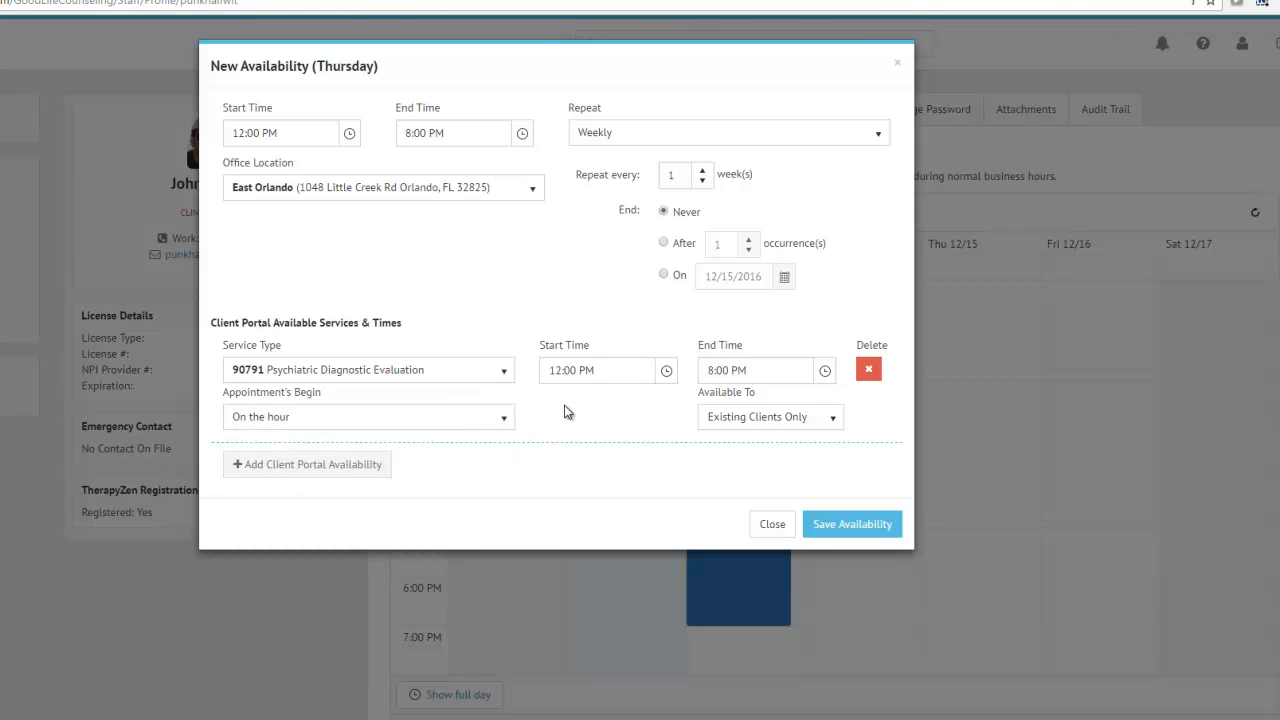
pyautogui.click(830, 424)
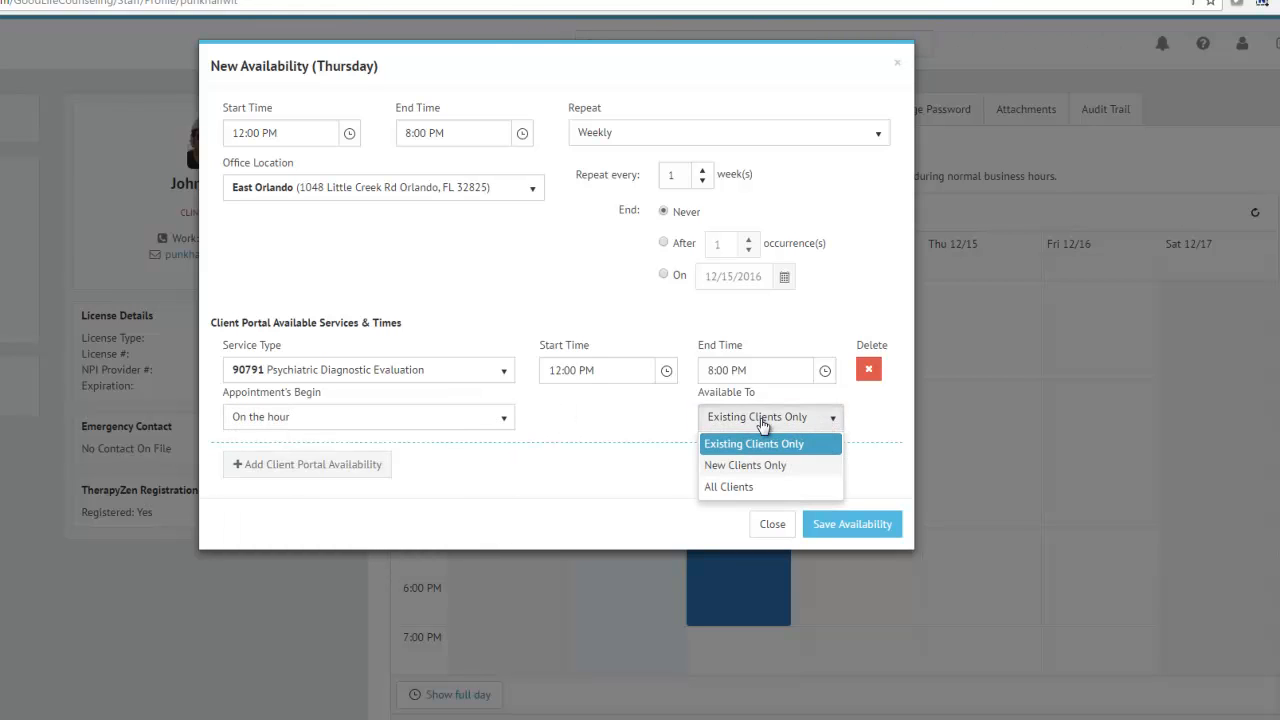
pyautogui.click(732, 486)
pyautogui.click(621, 420)
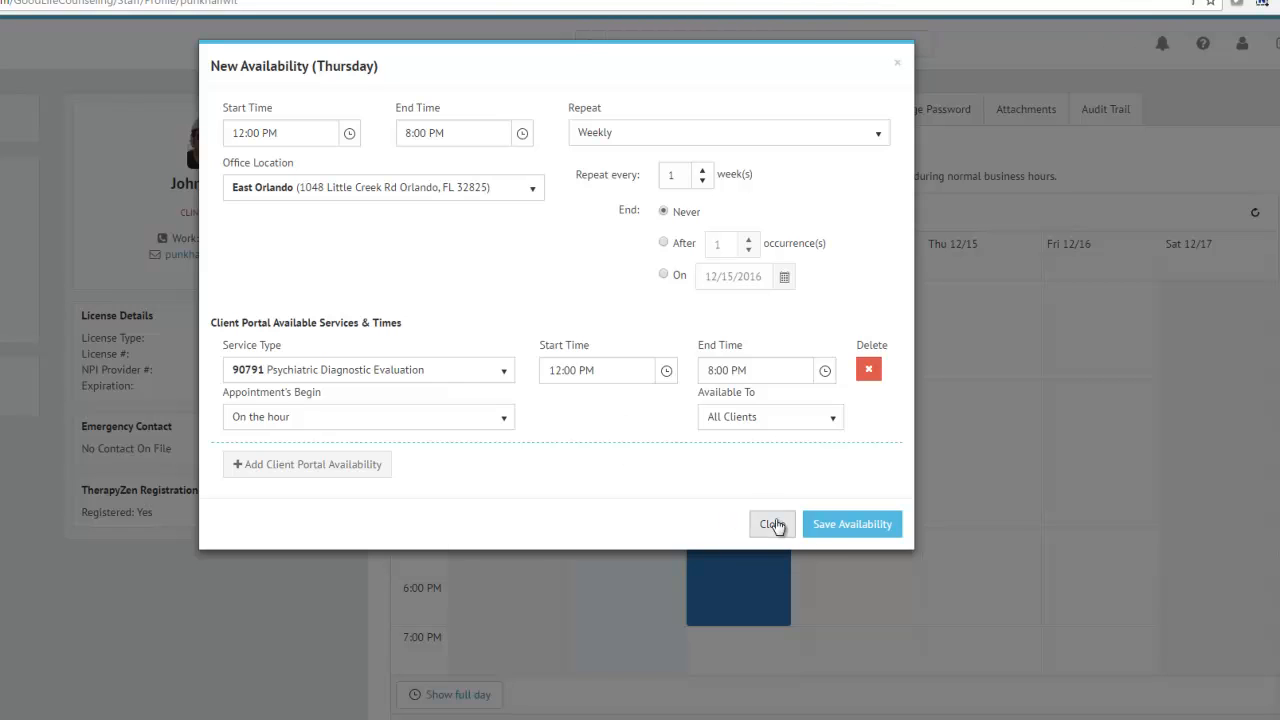
pyautogui.click(843, 532)
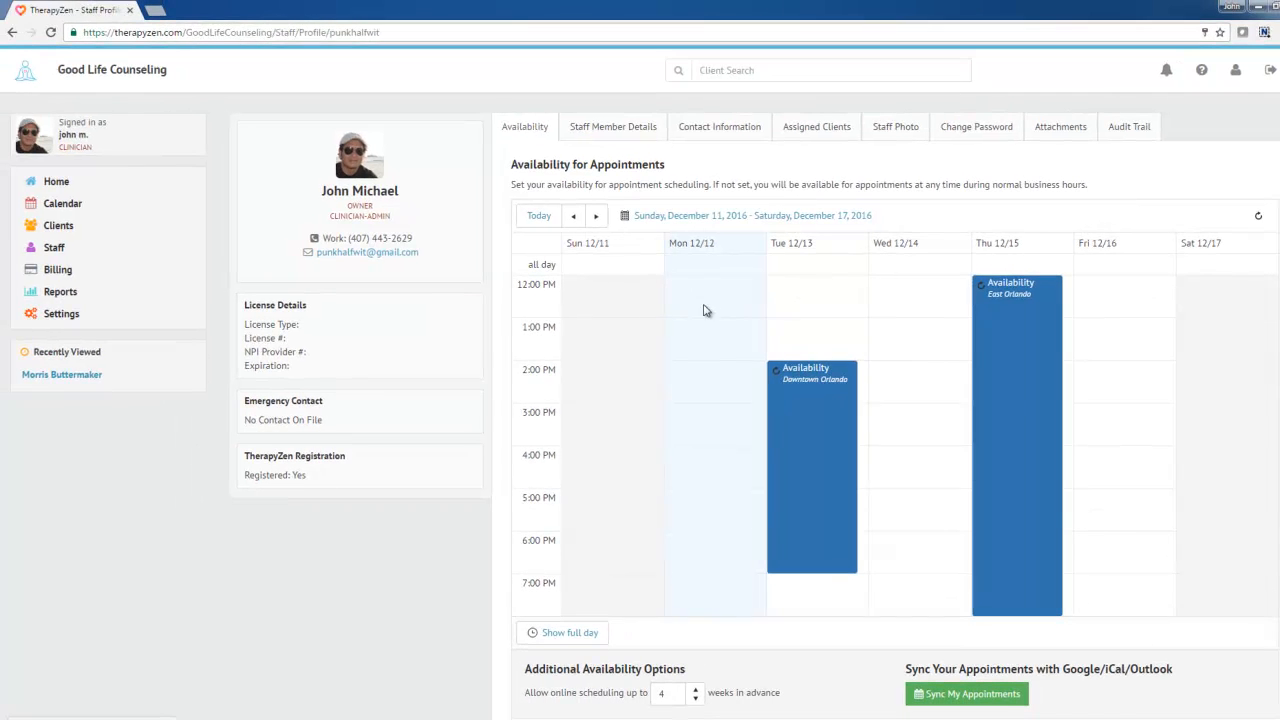
# - Check the office location offered for a new calendar appointment on Tuesday 12/13 at 2:00 PM and close it without saving
pyautogui.click(73, 207)
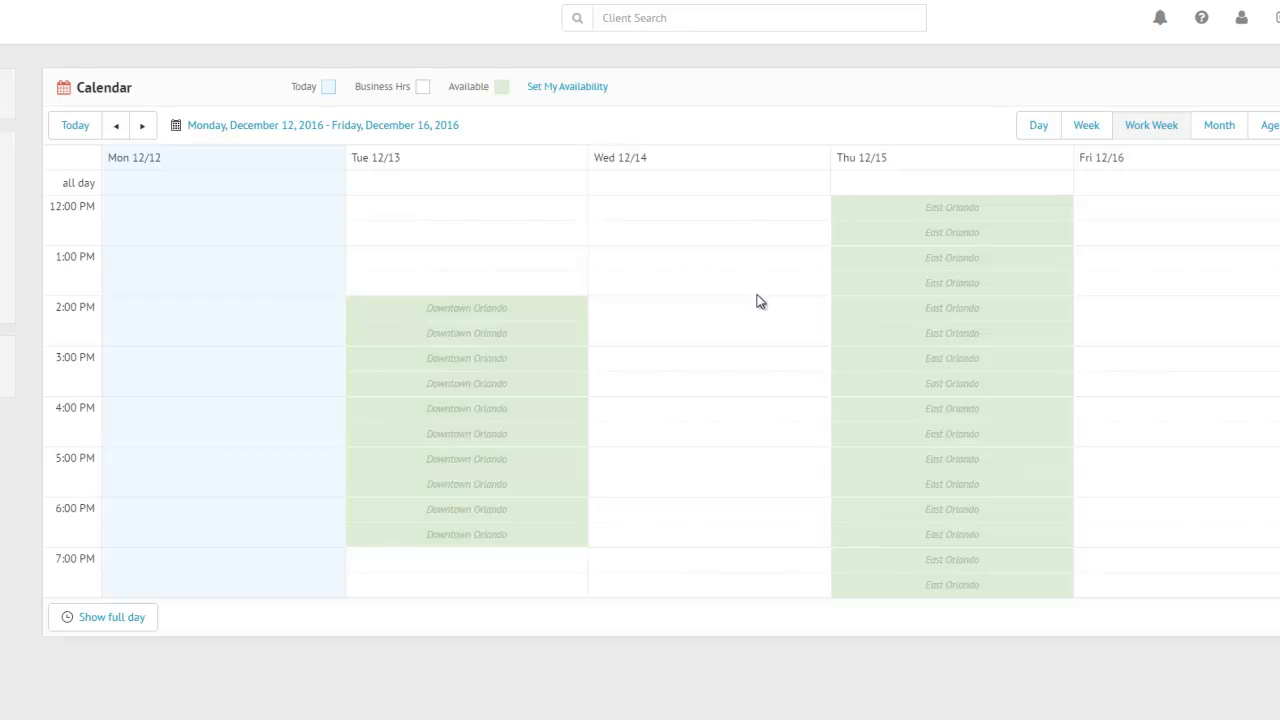
pyautogui.click(532, 319)
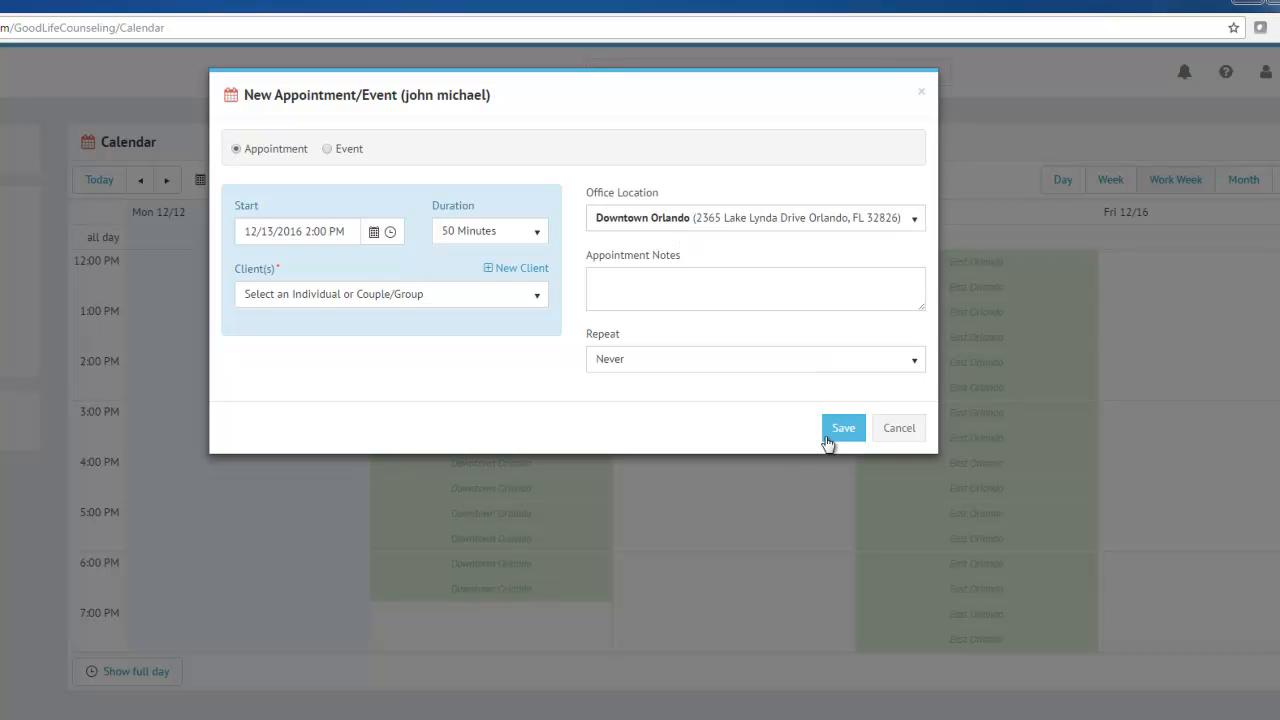
pyautogui.click(909, 432)
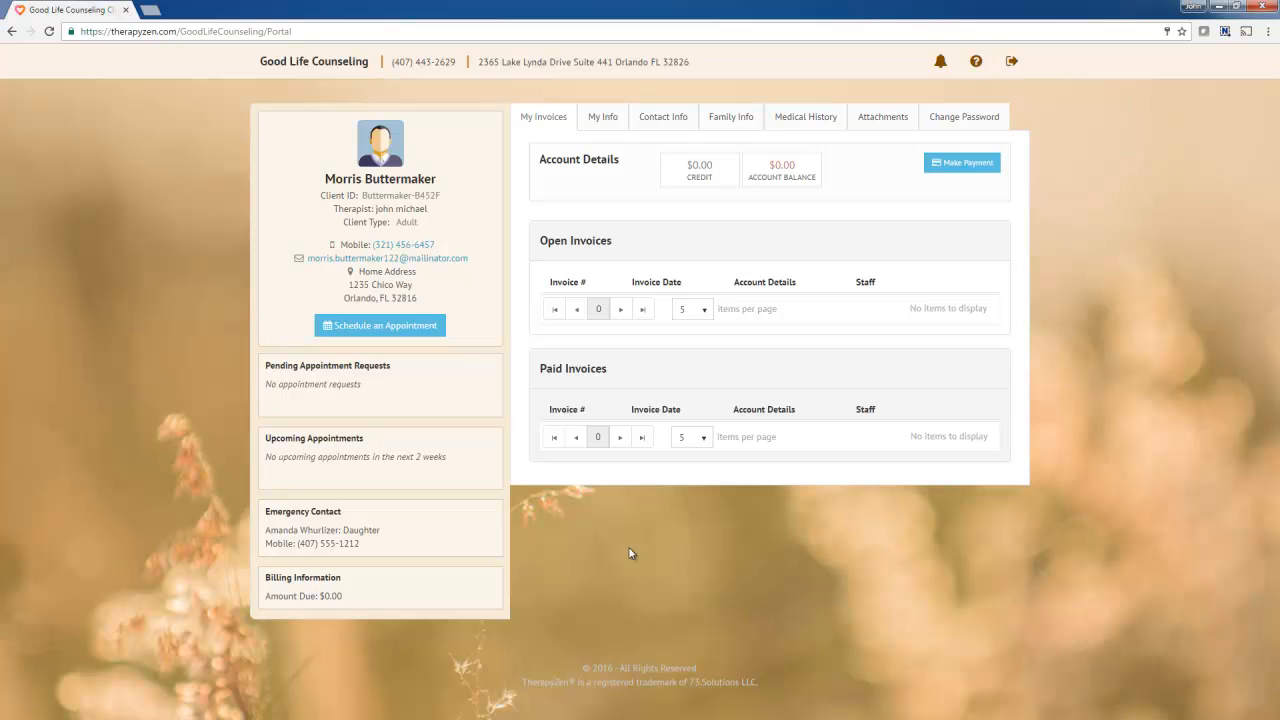
# - Start an appointment request in the client portal for the Psychiatric Diagnostic Evaluation service
pyautogui.click(378, 330)
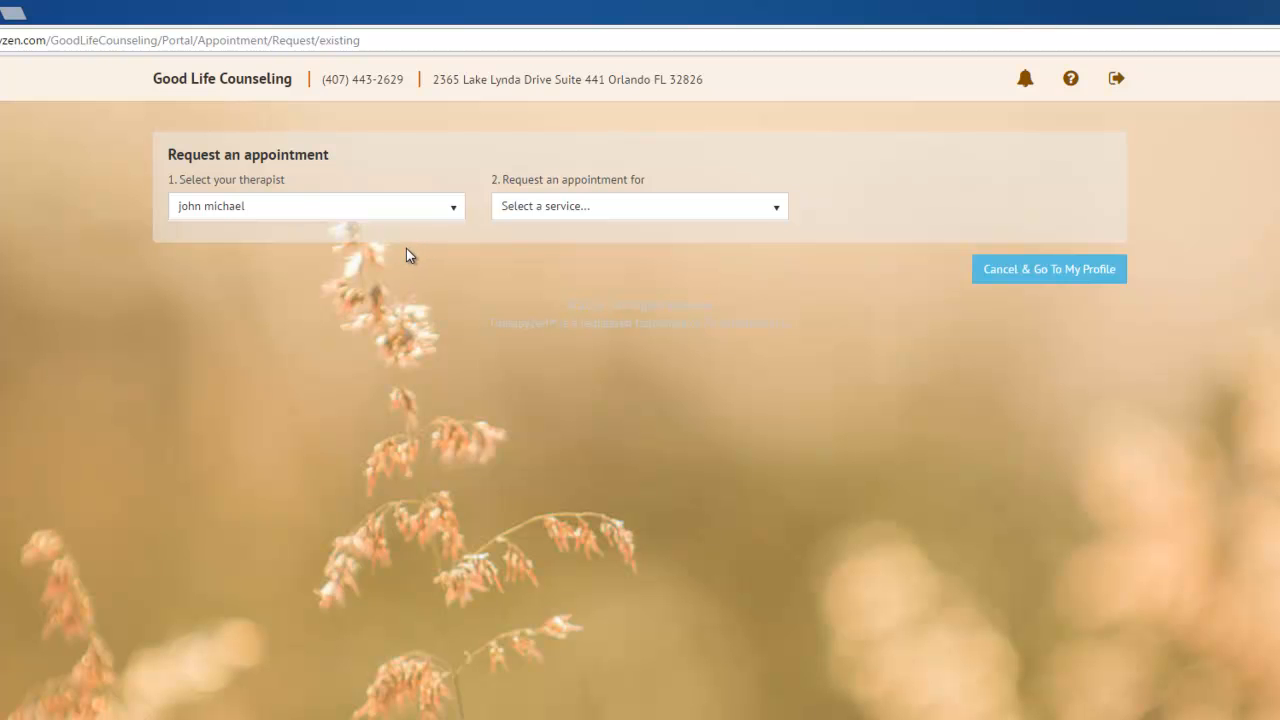
pyautogui.click(582, 212)
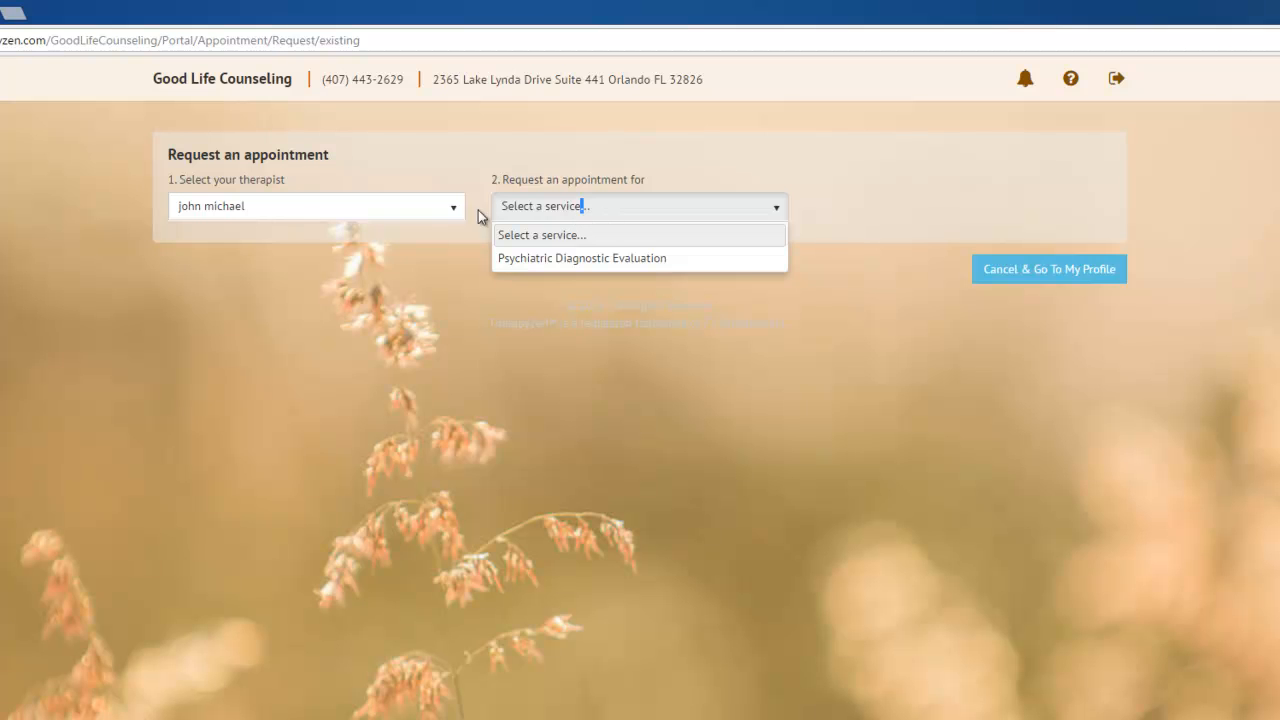
pyautogui.click(600, 258)
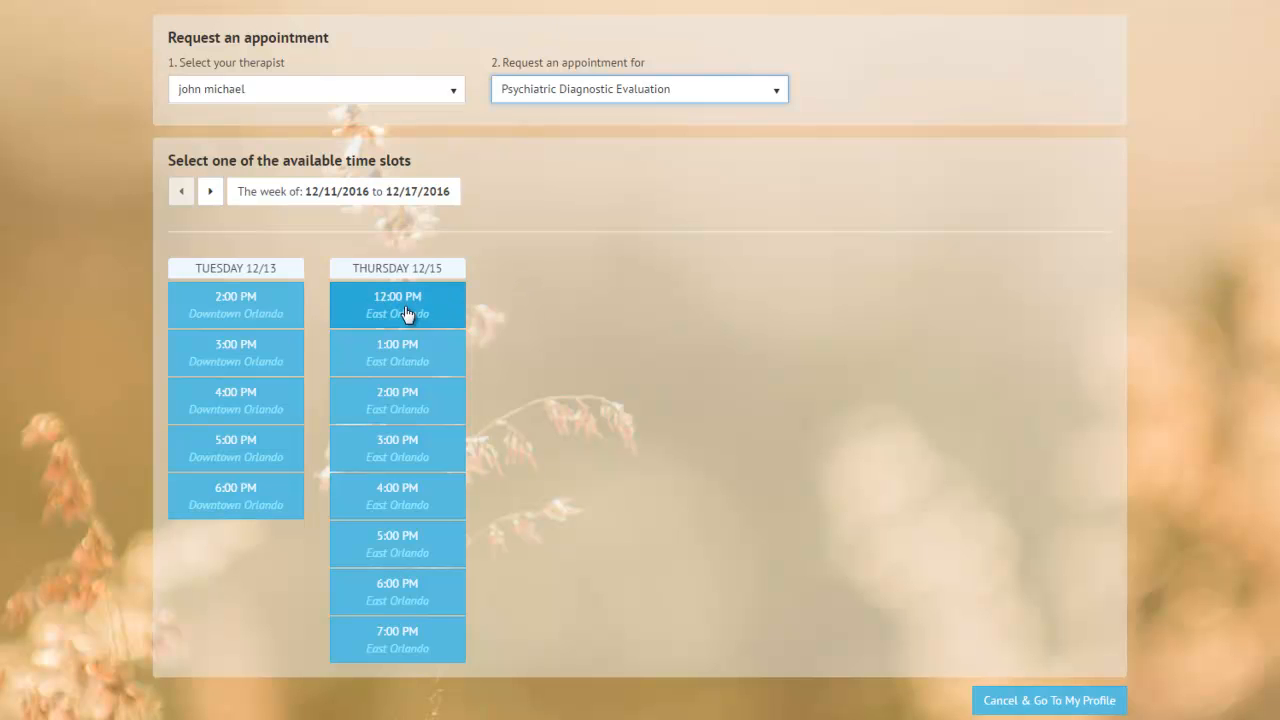
# - Review the location details and map for the Thursday 12/15 1:00 PM East Orlando slot without submitting the request
pyautogui.click(416, 361)
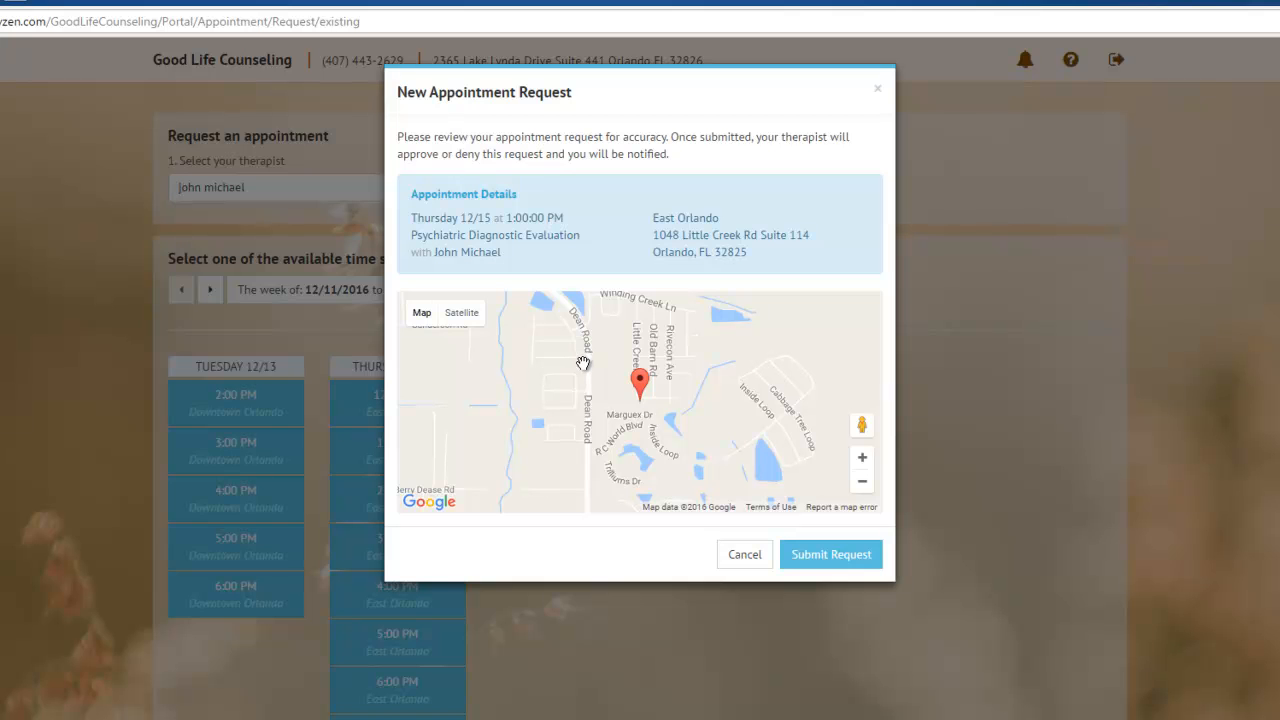
pyautogui.click(745, 556)
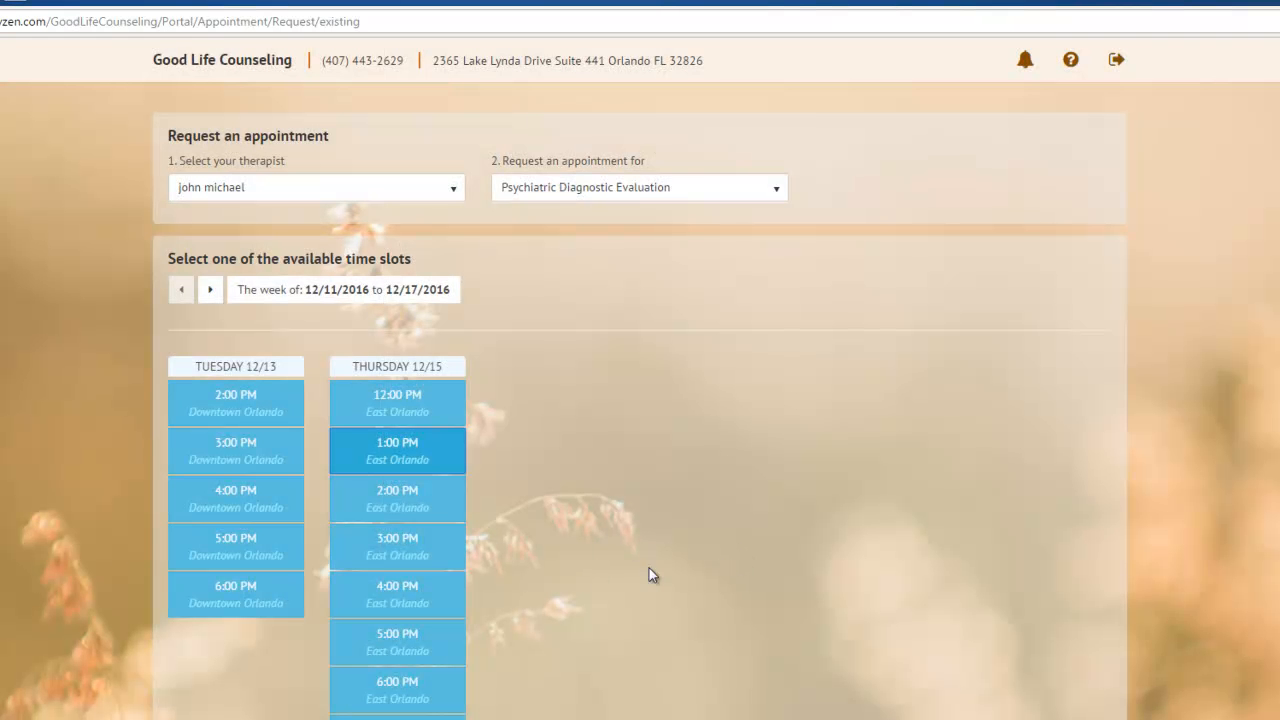
# - Submit an appointment request for the Tuesday 12/13 4:00 PM Downtown Orlando slot and return to the portal profile
pyautogui.click(237, 504)
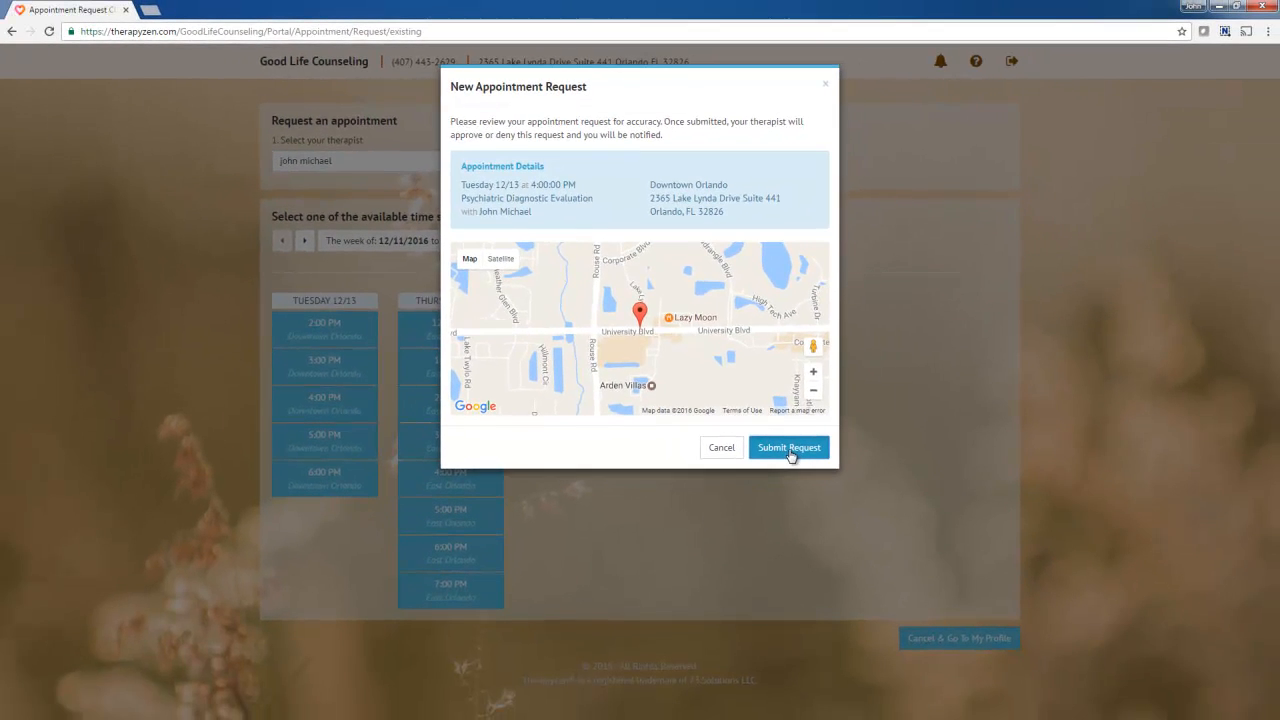
pyautogui.click(790, 451)
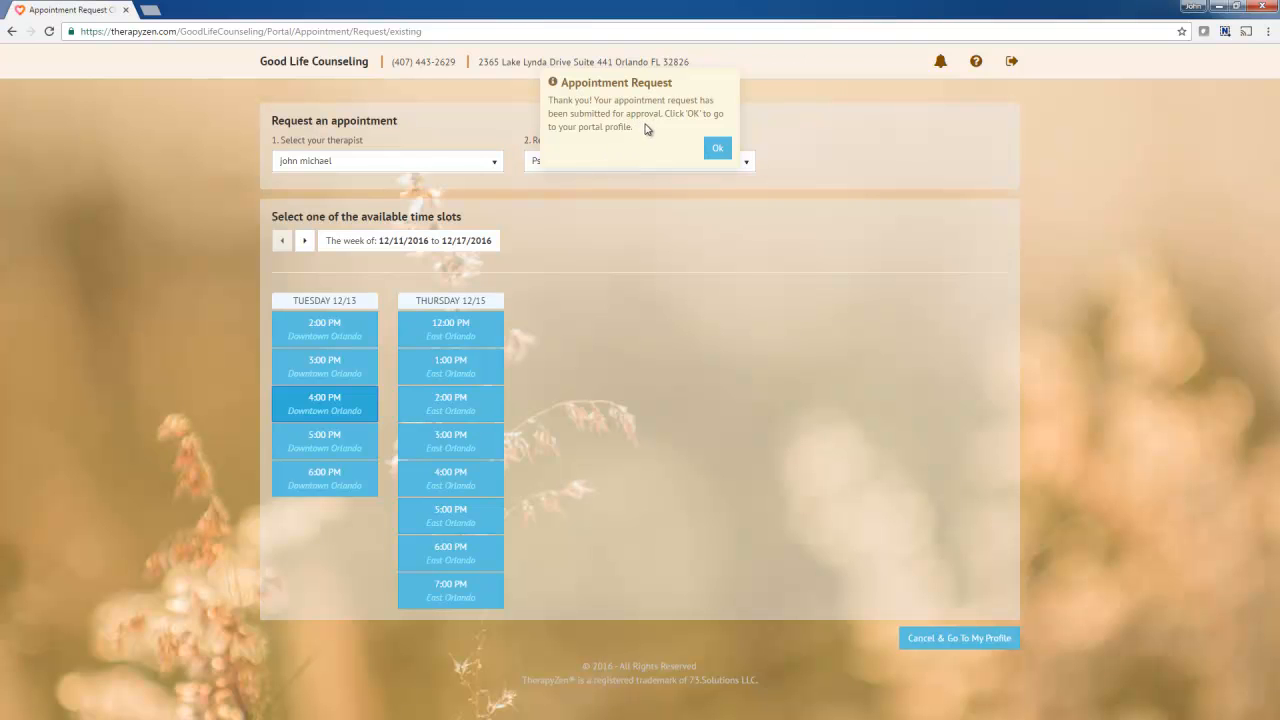
pyautogui.click(717, 148)
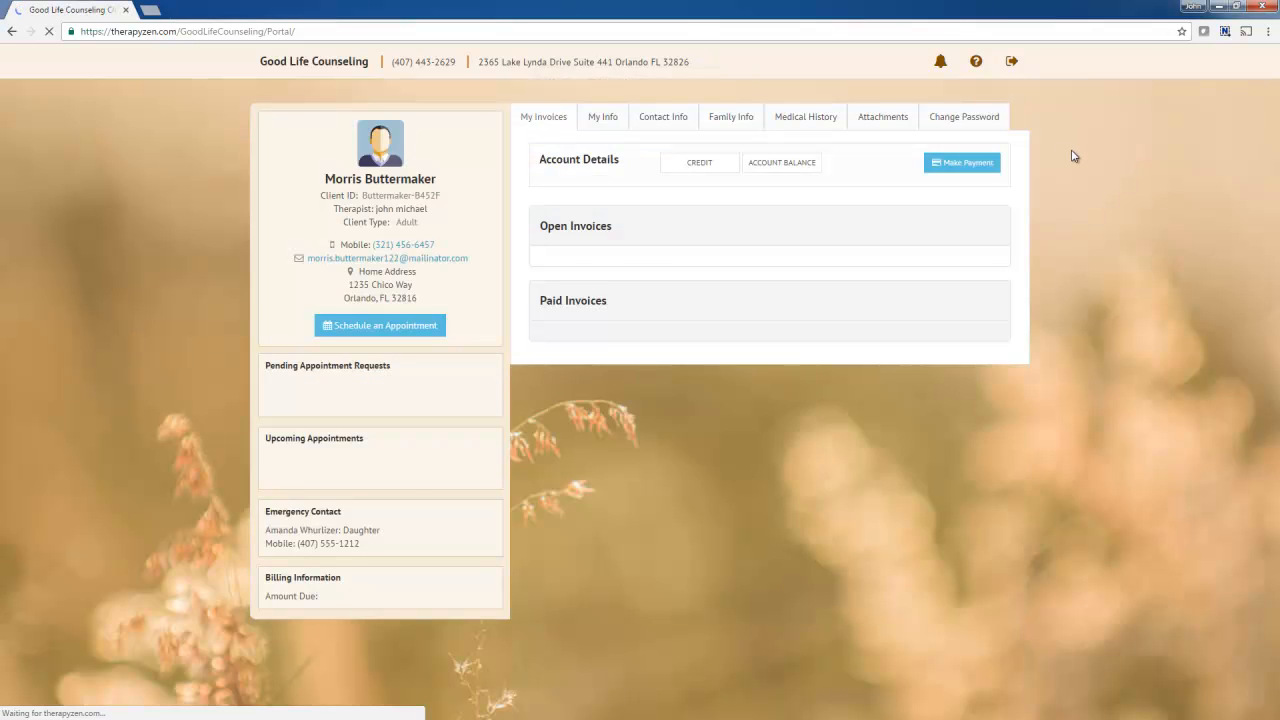